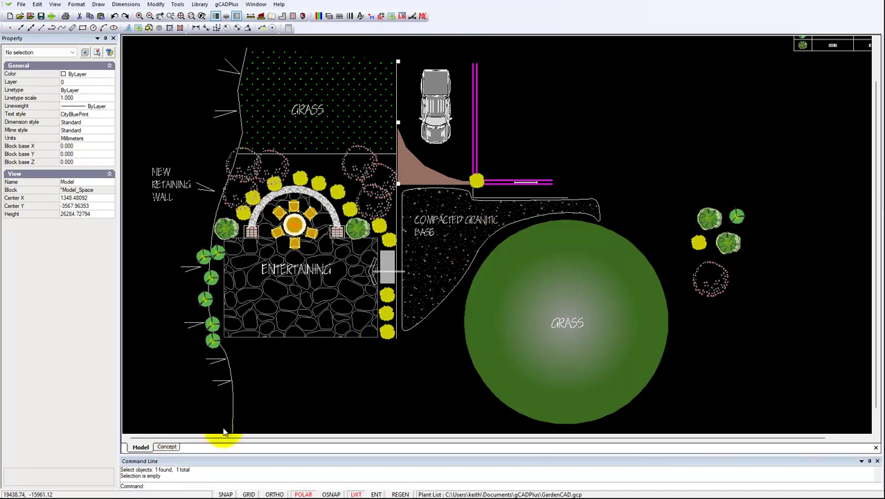
- Inspect the Concept sheet layout and its border rectangle
{"action": "left_click", "coordinate": [167, 447]}
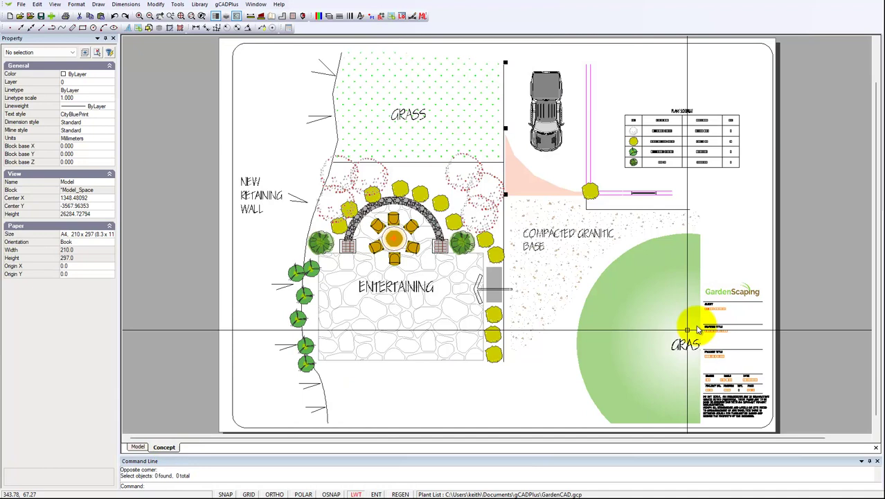
{"action": "scroll", "coordinate": [762, 325], "scroll_direction": "up", "scroll_amount": 2}
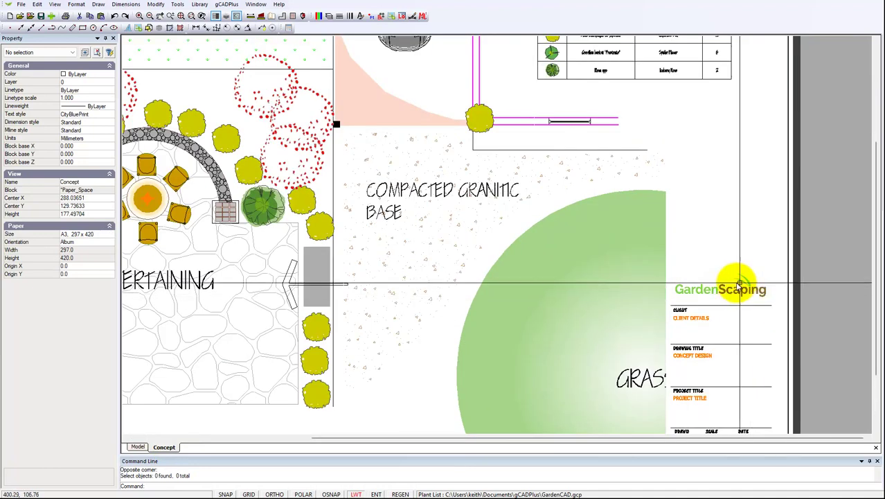
{"action": "scroll", "coordinate": [739, 330], "scroll_direction": "down", "scroll_amount": 2}
{"action": "scroll", "coordinate": [730, 367], "scroll_direction": "up", "scroll_amount": 2}
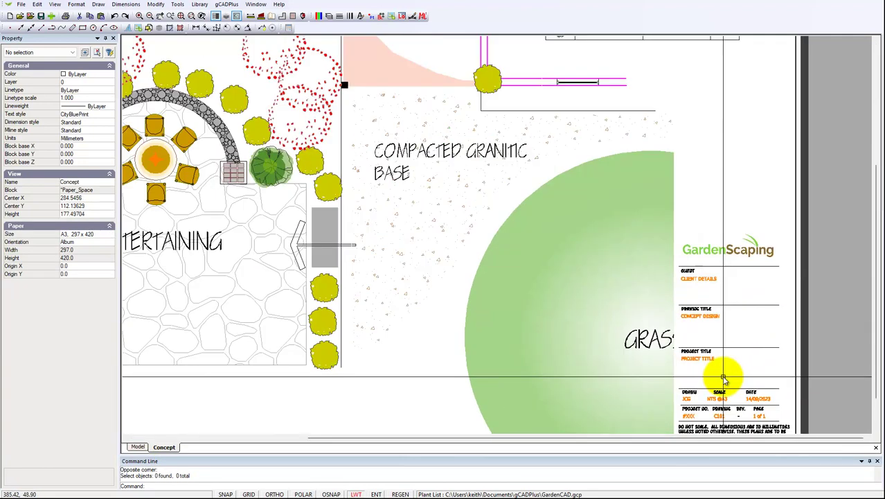
{"action": "scroll", "coordinate": [724, 378], "scroll_direction": "up", "scroll_amount": 1}
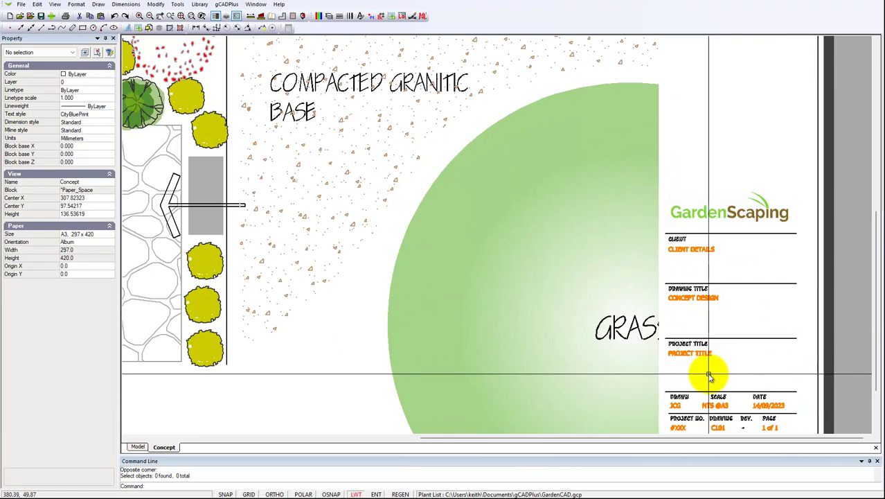
{"action": "scroll", "coordinate": [712, 374], "scroll_direction": "down", "scroll_amount": 1}
{"action": "scroll", "coordinate": [713, 380], "scroll_direction": "down", "scroll_amount": 1}
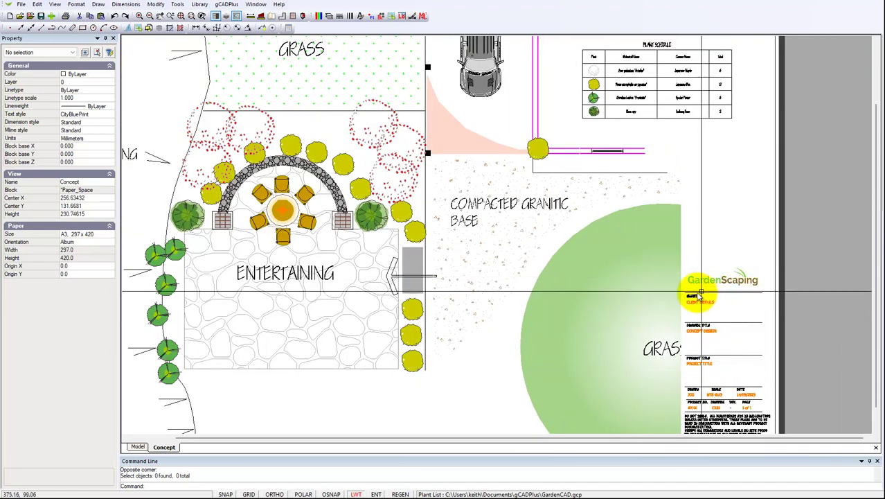
{"action": "scroll", "coordinate": [576, 305], "scroll_direction": "down", "scroll_amount": 1}
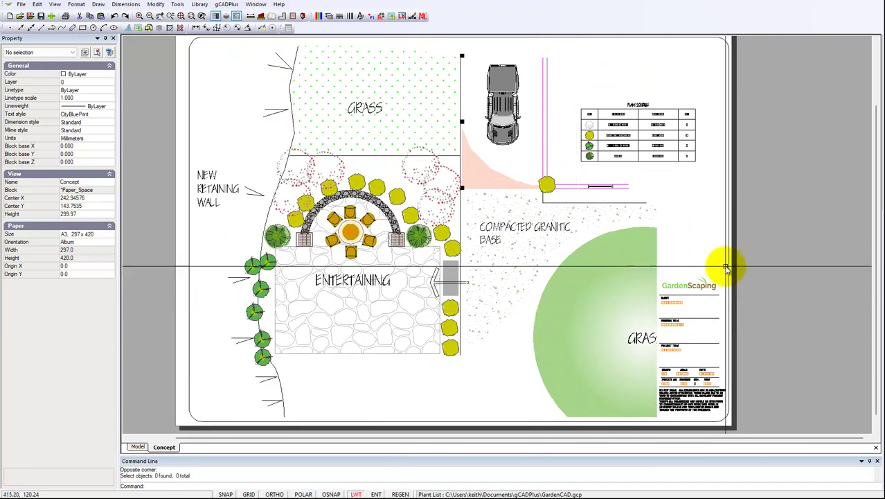
{"action": "left_click", "coordinate": [730, 276]}
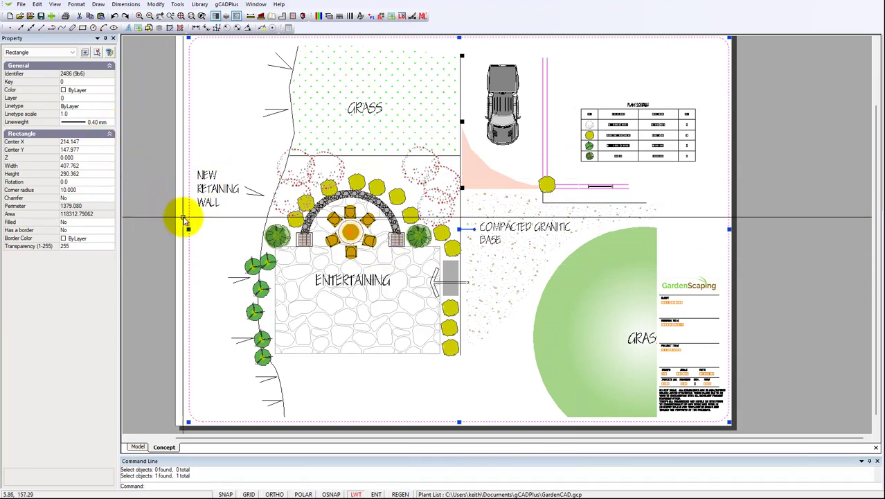
{"action": "key", "text": "Escape"}
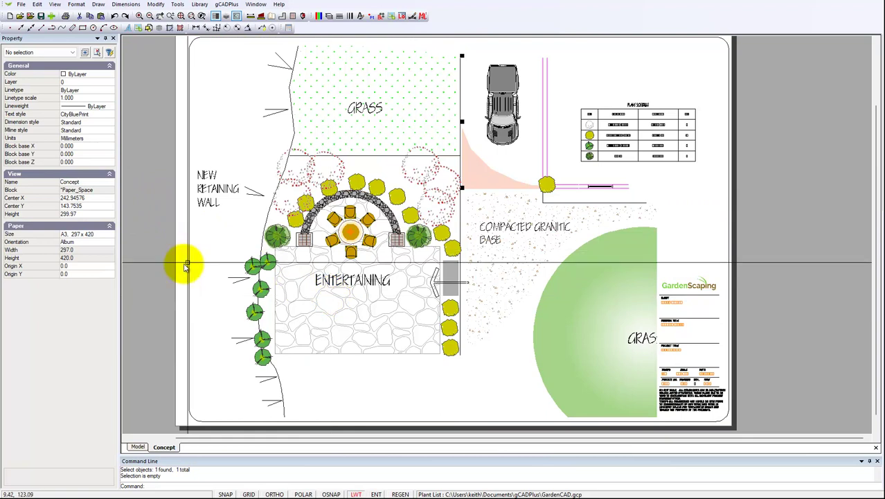
- Back in model space, confirm the plant beside the seating is a Japanese Box
{"action": "left_click", "coordinate": [139, 447]}
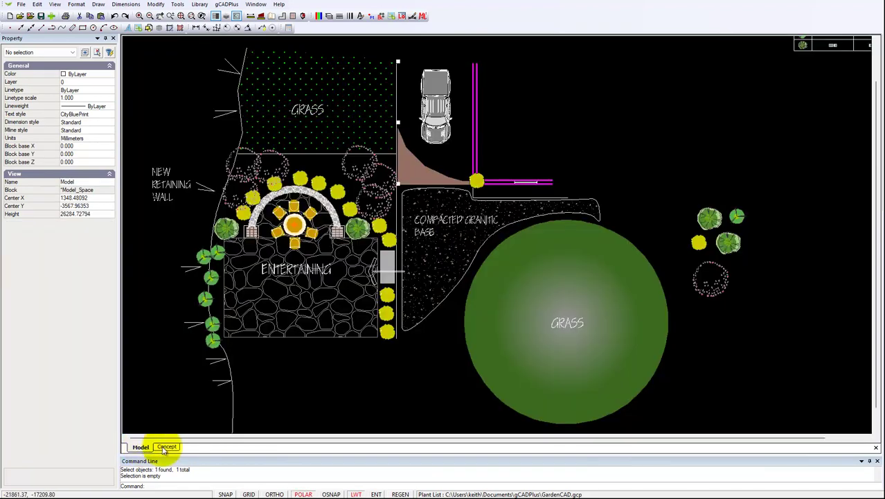
{"action": "left_click", "coordinate": [725, 247]}
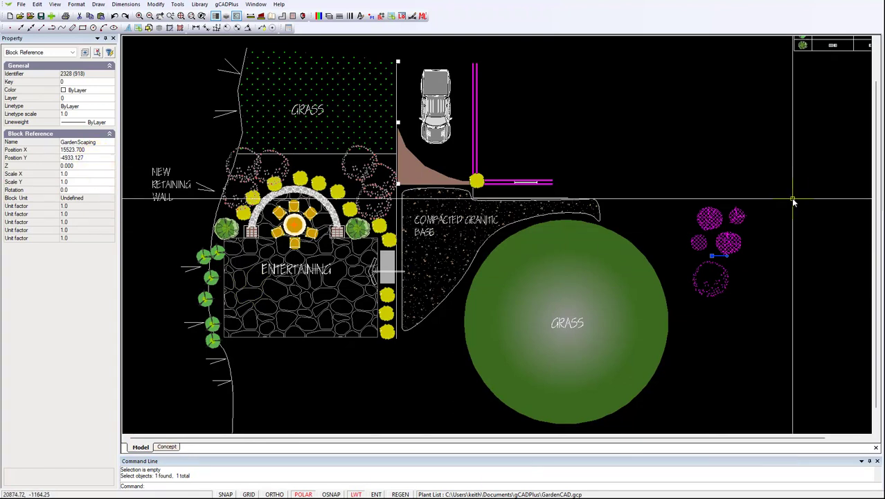
{"action": "key", "text": "Escape"}
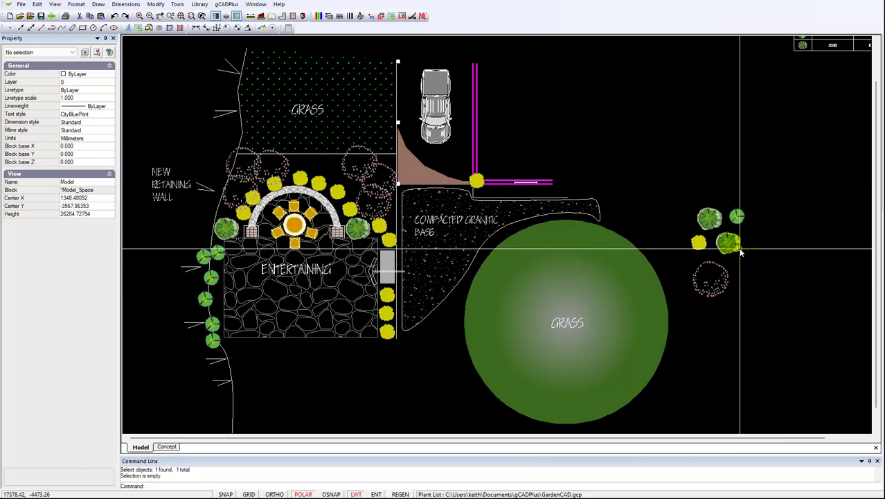
{"action": "scroll", "coordinate": [378, 243], "scroll_direction": "up", "scroll_amount": 2}
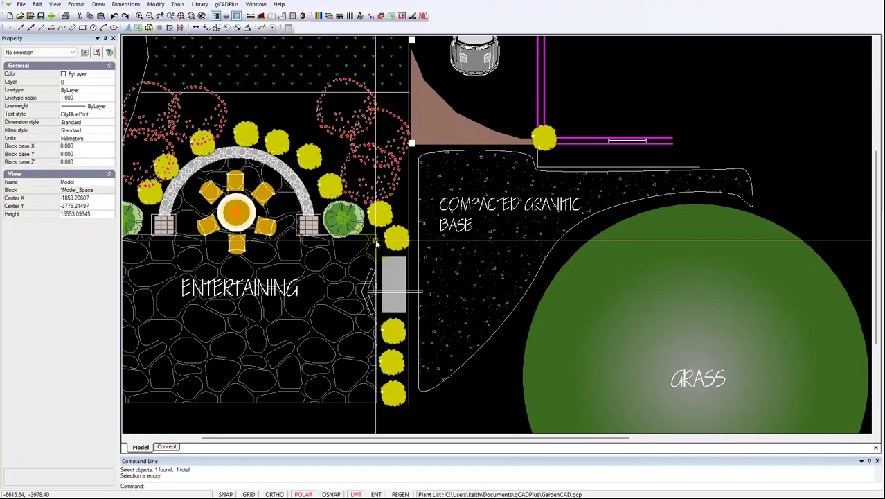
{"action": "left_click", "coordinate": [379, 223]}
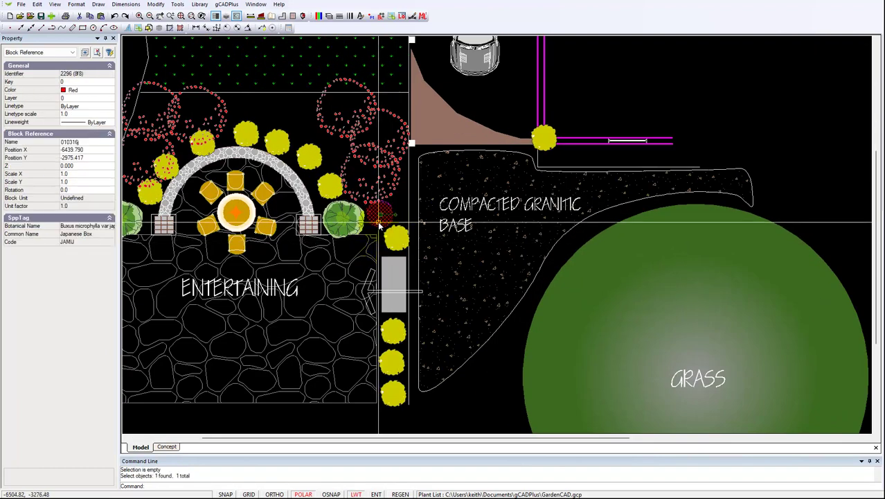
{"action": "left_click", "coordinate": [79, 235]}
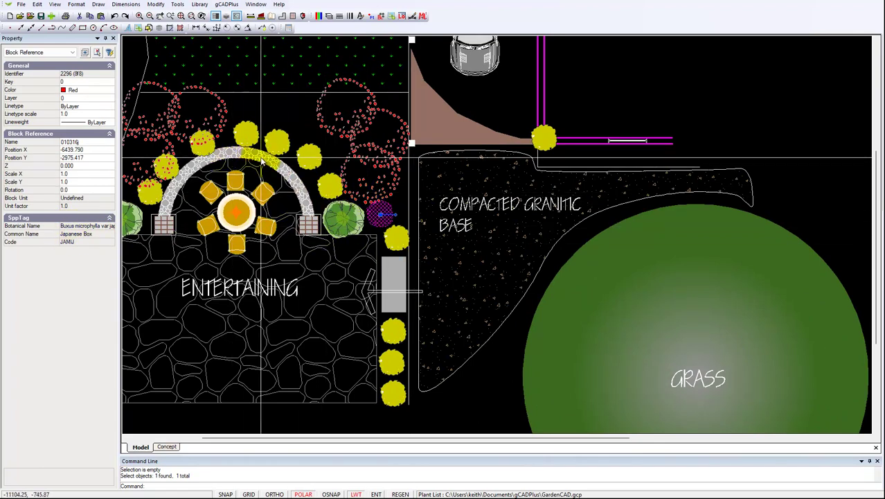
{"action": "key", "text": "Escape"}
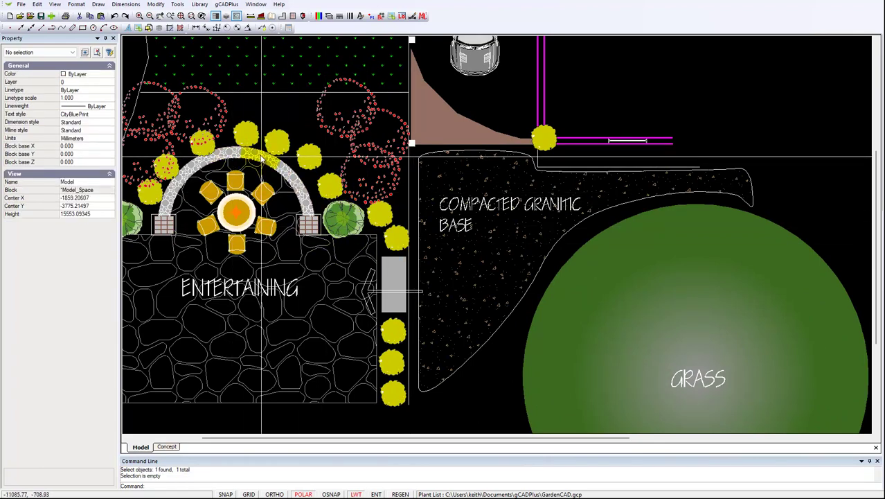
- Select all five Japanese Box plants along the seating arc and rotate them with the grip
{"action": "left_click", "coordinate": [378, 216]}
{"action": "left_click", "coordinate": [325, 181]}
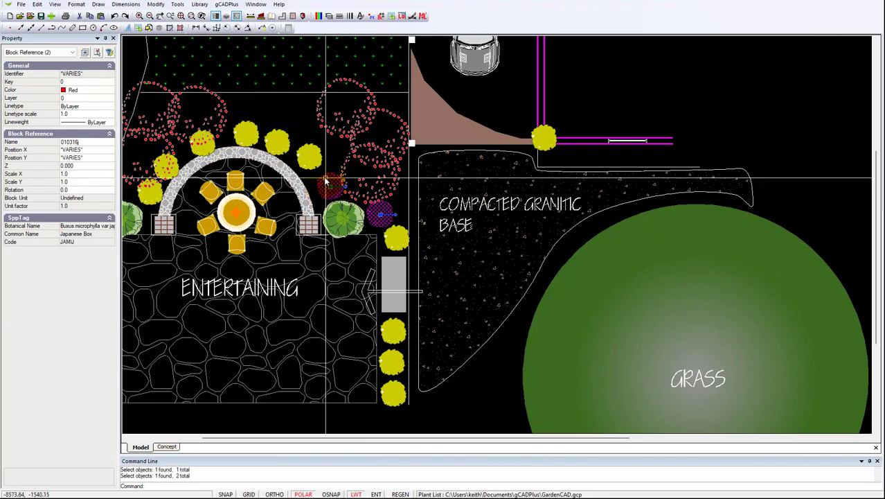
{"action": "left_click", "coordinate": [309, 157]}
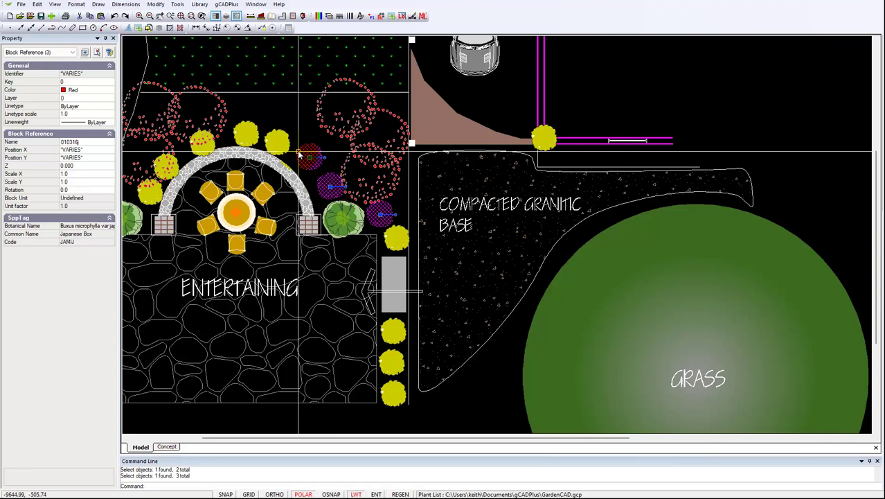
{"action": "left_click", "coordinate": [277, 142]}
{"action": "left_click", "coordinate": [246, 132]}
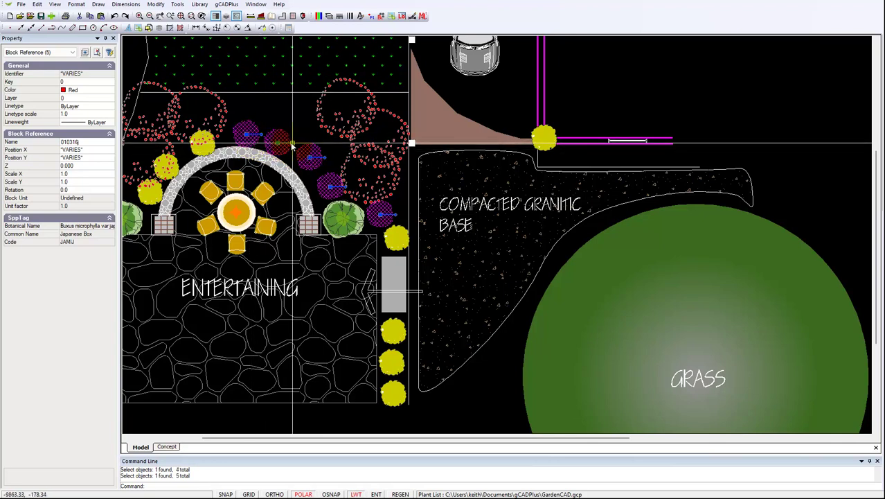
{"action": "left_click_drag", "start_coordinate": [294, 143], "coordinate": [292, 138]}
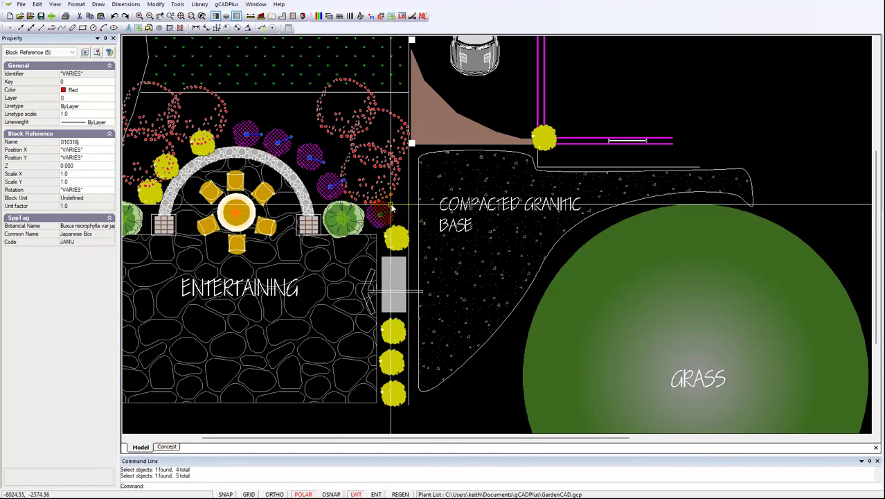
{"action": "key", "text": "Escape"}
{"action": "scroll", "coordinate": [391, 242], "scroll_direction": "down", "scroll_amount": 3}
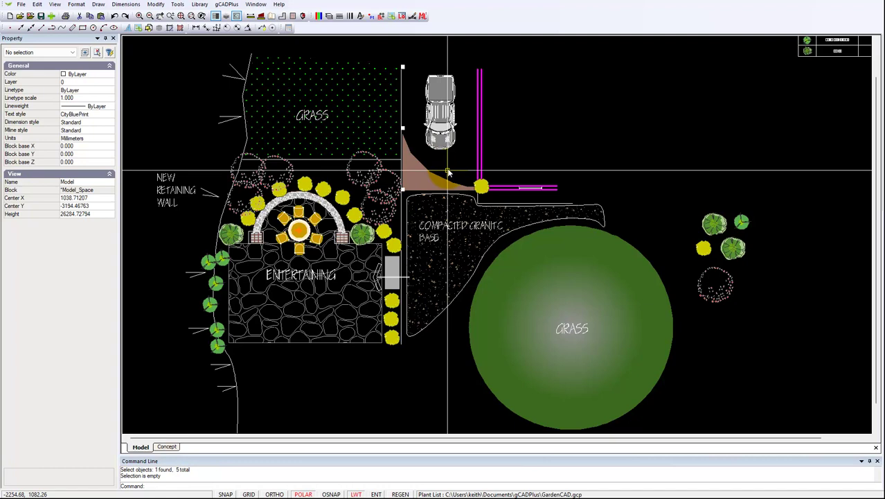
{"action": "scroll", "coordinate": [448, 169], "scroll_direction": "up", "scroll_amount": 2}
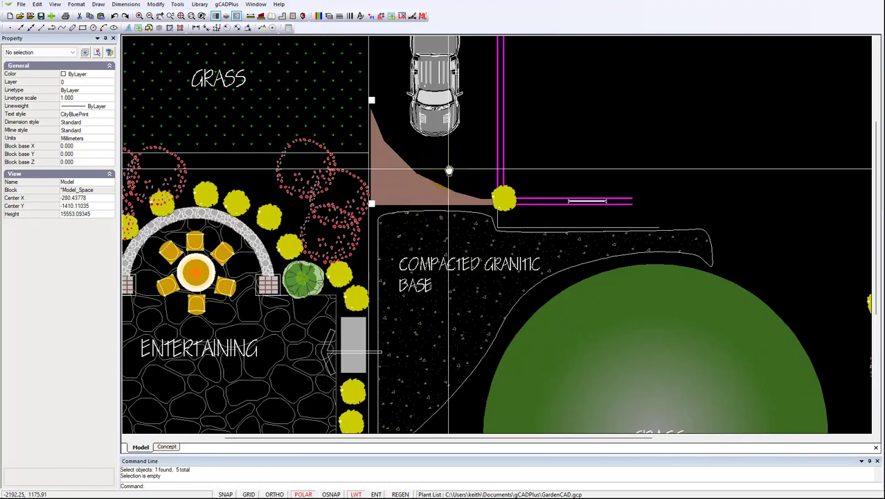
{"action": "mouse_move", "coordinate": [449, 170]}
{"action": "middle_mouse_down"}
{"action": "mouse_move", "coordinate": [453, 212]}
{"action": "mouse_move", "coordinate": [436, 250]}
{"action": "middle_mouse_up"}
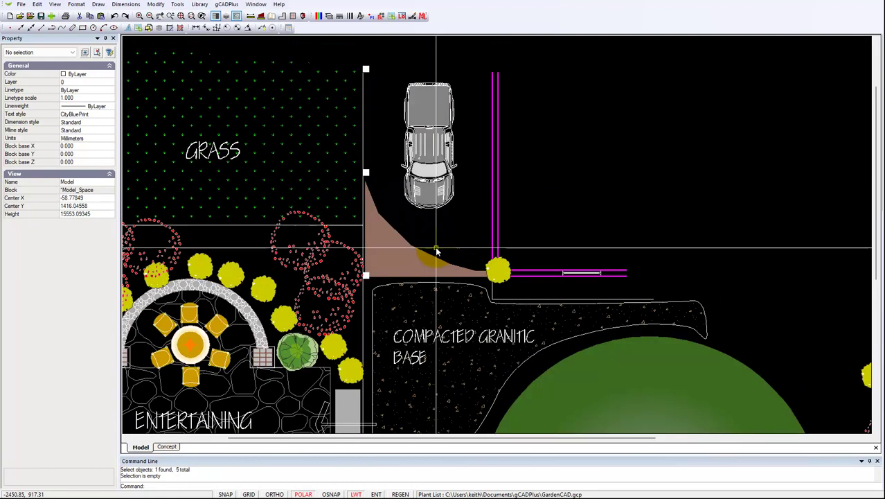
{"action": "left_click", "coordinate": [425, 183]}
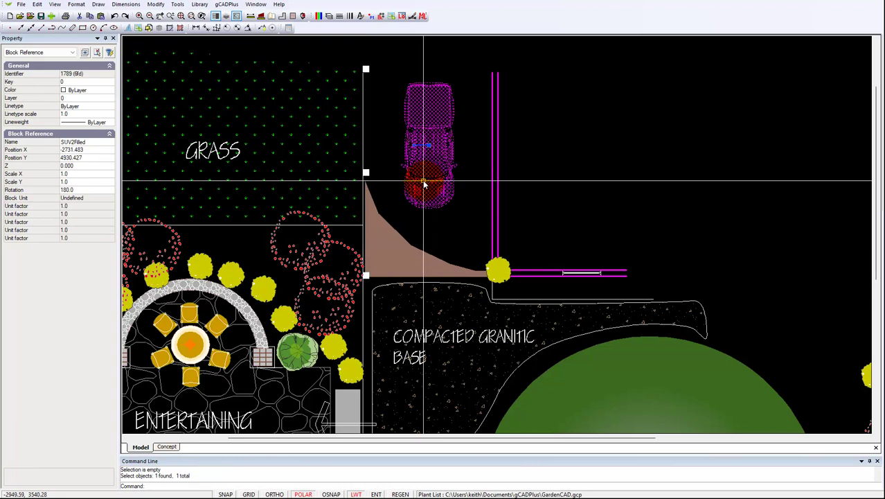
{"action": "key", "text": "Escape"}
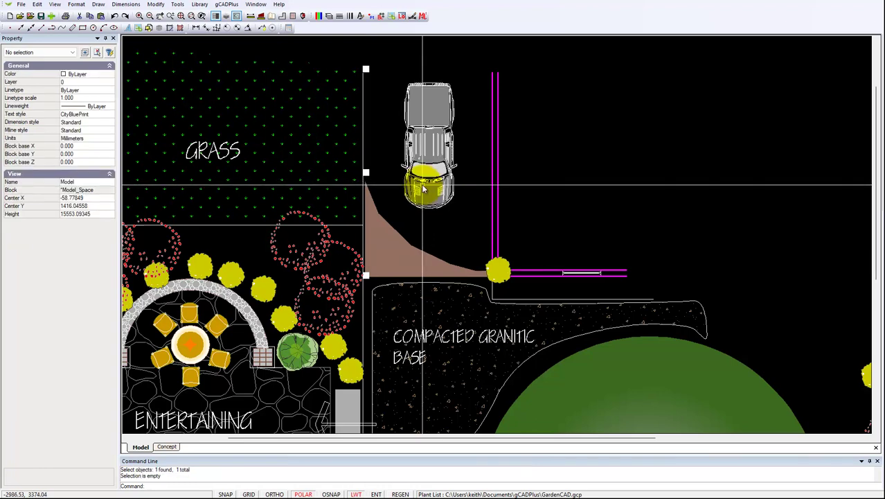
{"action": "scroll", "coordinate": [432, 241], "scroll_direction": "down", "scroll_amount": 3}
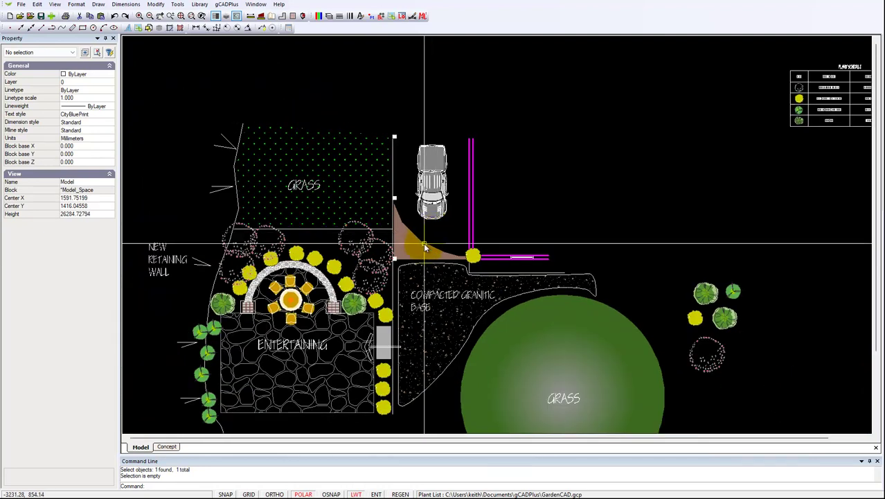
{"action": "middle_click_drag", "start_coordinate": [653, 196], "coordinate": [495, 219]}
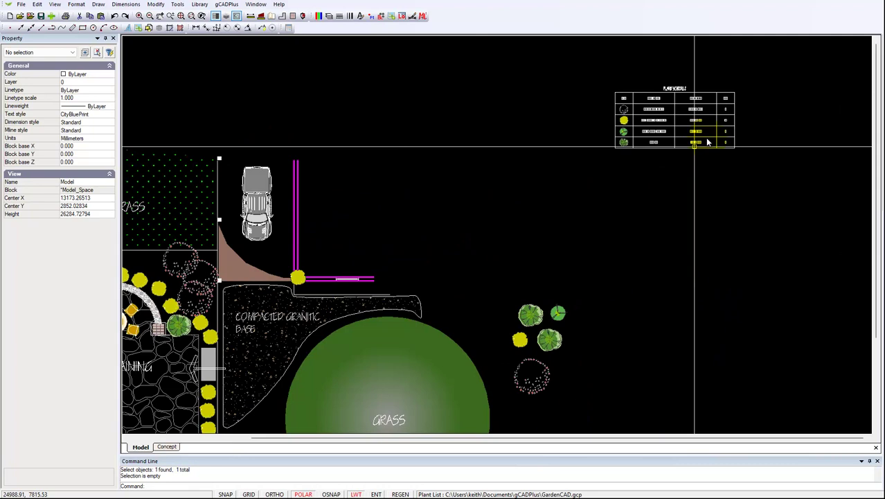
{"action": "scroll", "coordinate": [691, 130], "scroll_direction": "up", "scroll_amount": 2}
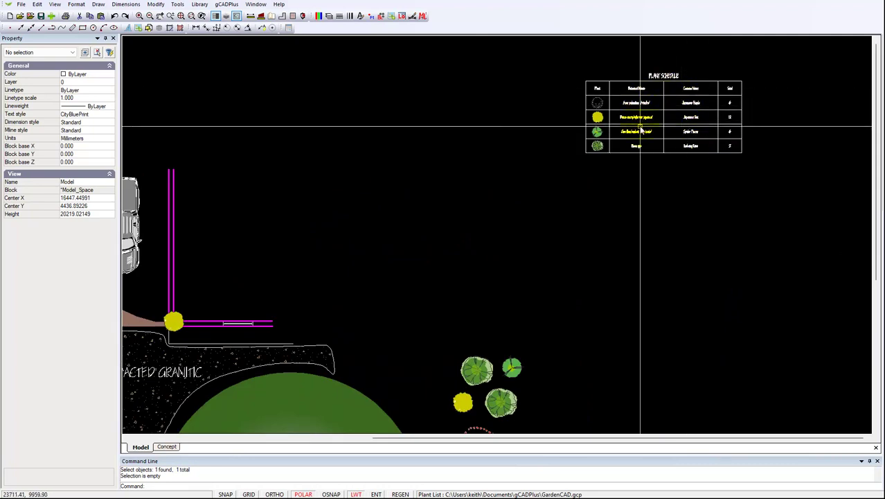
{"action": "scroll", "coordinate": [644, 128], "scroll_direction": "up", "scroll_amount": 2}
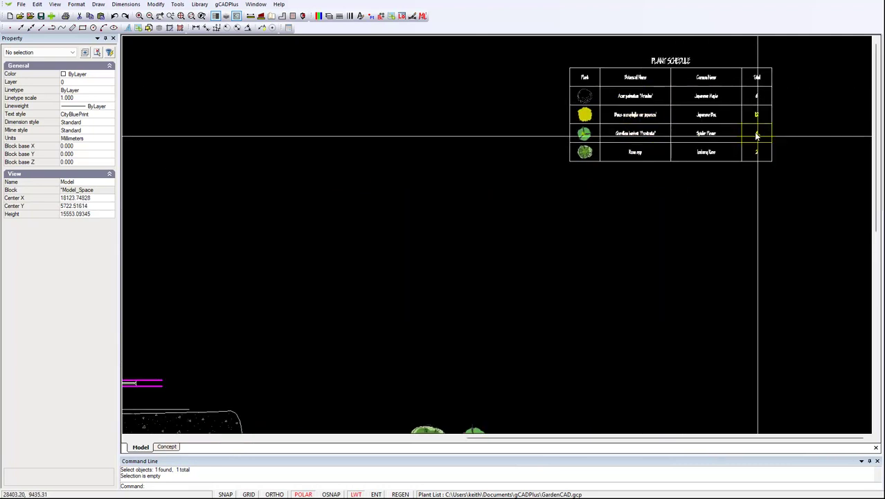
{"action": "scroll", "coordinate": [755, 139], "scroll_direction": "up", "scroll_amount": 2}
{"action": "scroll", "coordinate": [753, 152], "scroll_direction": "down", "scroll_amount": 6}
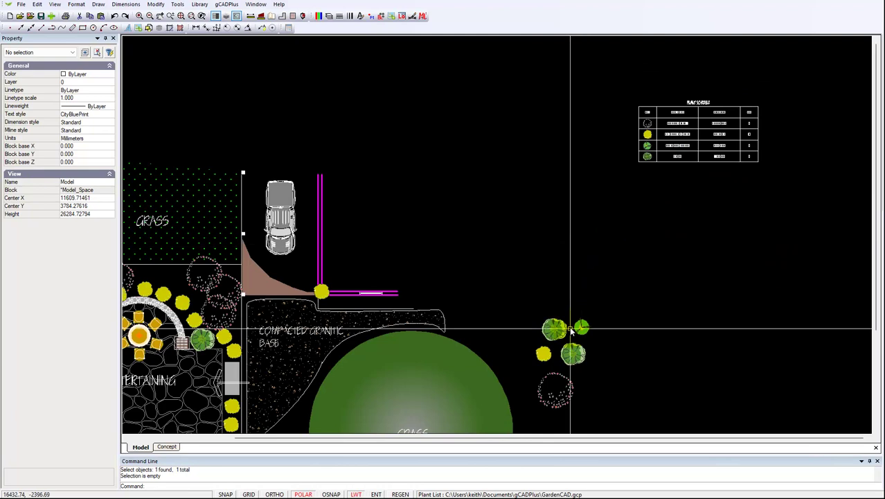
{"action": "middle_click_drag", "start_coordinate": [614, 363], "coordinate": [584, 223]}
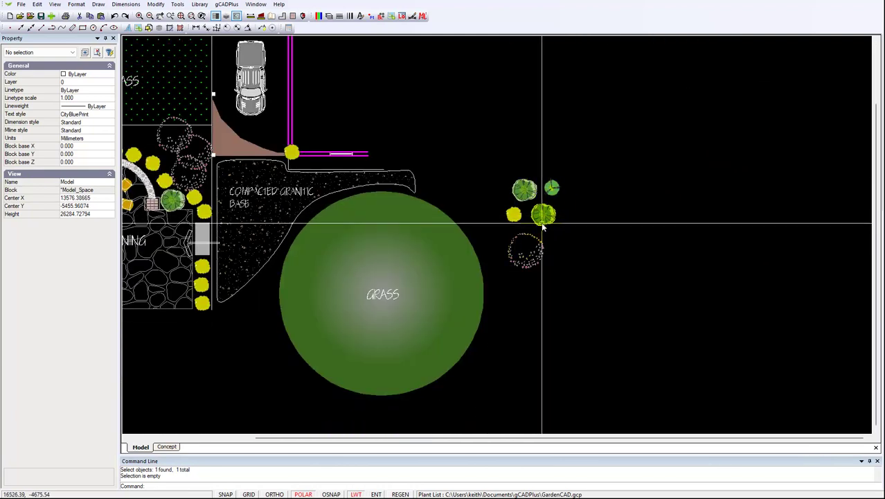
{"action": "left_click", "coordinate": [538, 224]}
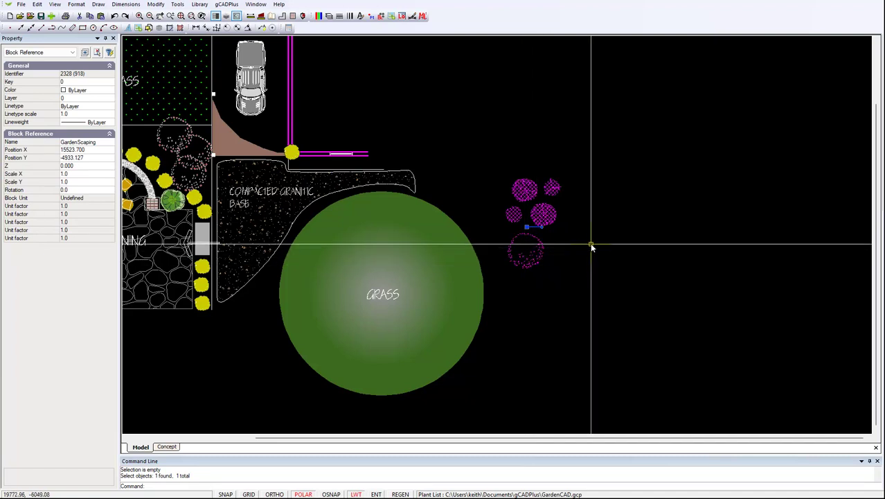
{"action": "key", "text": "Escape"}
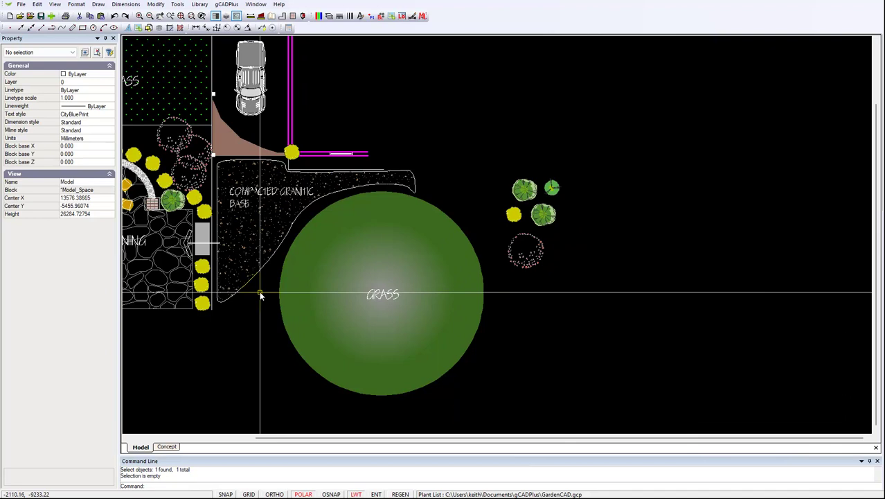
- Bring the retaining wall into view and inspect a Spider Flower plant beside it
{"action": "mouse_move", "coordinate": [260, 295]}
{"action": "middle_mouse_down"}
{"action": "mouse_move", "coordinate": [356, 253]}
{"action": "mouse_move", "coordinate": [431, 296]}
{"action": "mouse_move", "coordinate": [424, 311]}
{"action": "middle_mouse_up"}
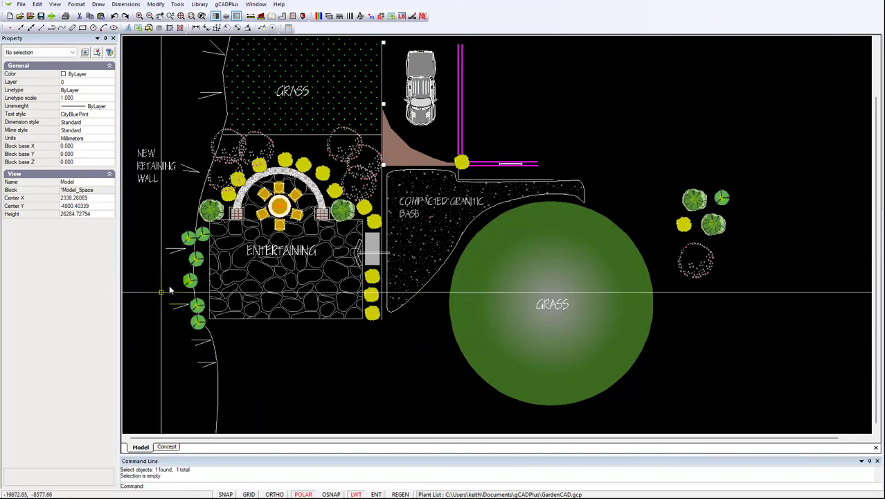
{"action": "left_click", "coordinate": [188, 239]}
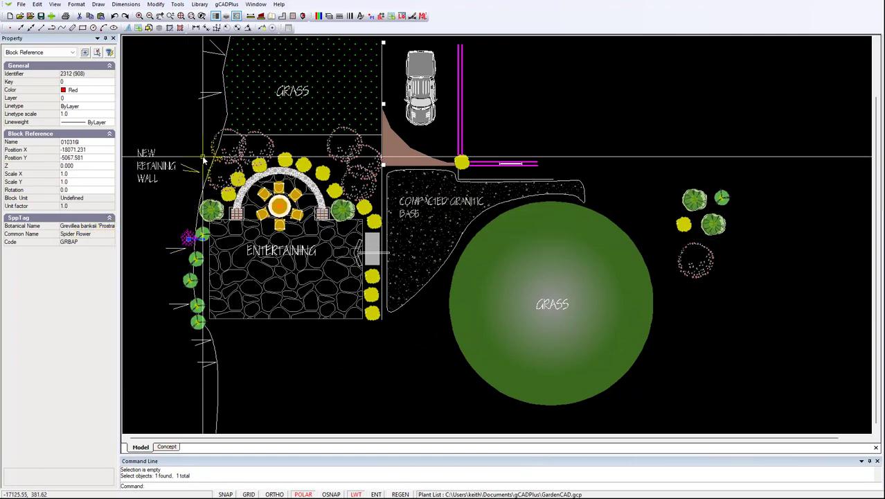
{"action": "key", "text": "Escape"}
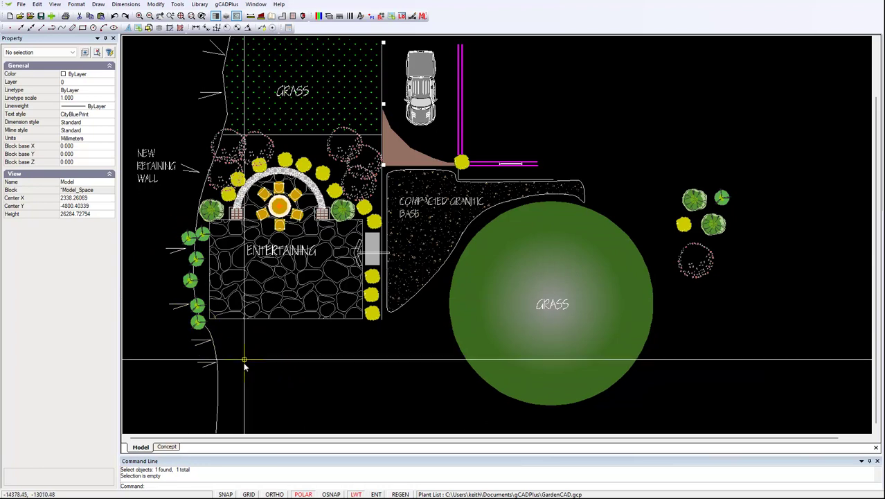
- Copy the bottom Spider Flower to three new points further down the retaining wall
{"action": "left_click", "coordinate": [198, 323]}
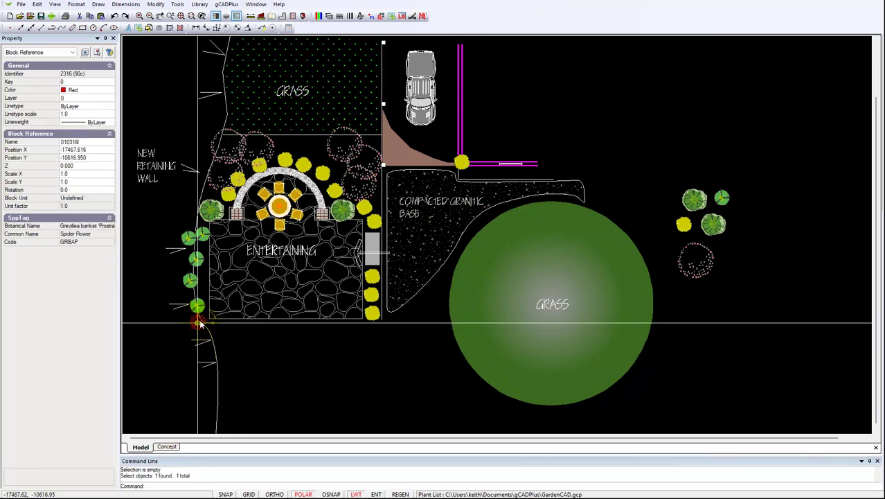
{"action": "right_click", "coordinate": [198, 323]}
{"action": "left_click", "coordinate": [225, 354]}
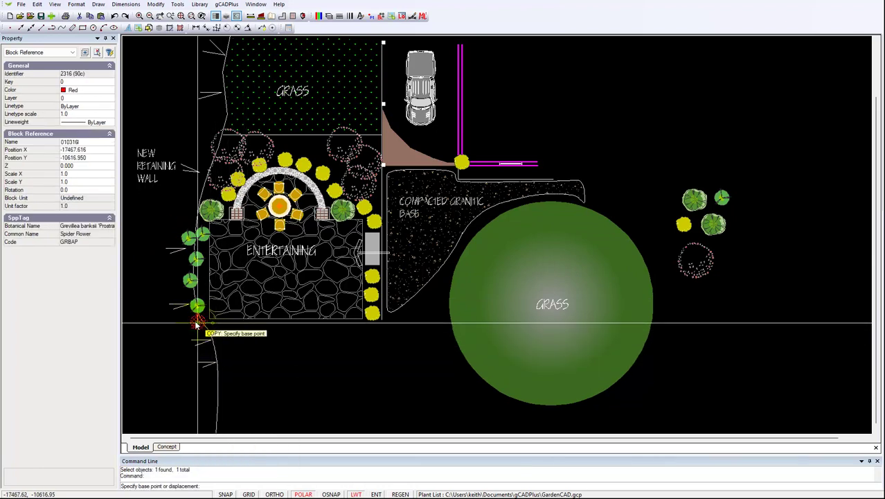
{"action": "left_click", "coordinate": [198, 323]}
{"action": "left_click", "coordinate": [203, 343]}
{"action": "left_click", "coordinate": [209, 376]}
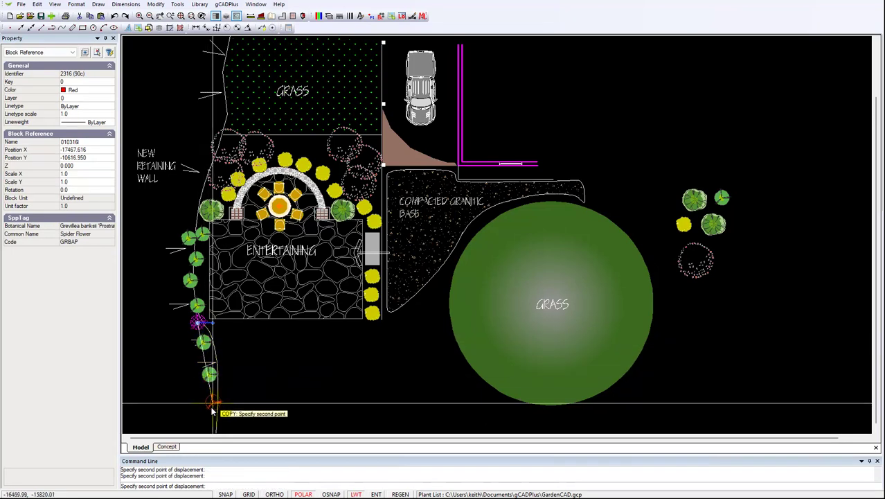
{"action": "left_click", "coordinate": [210, 403]}
{"action": "right_click", "coordinate": [240, 378]}
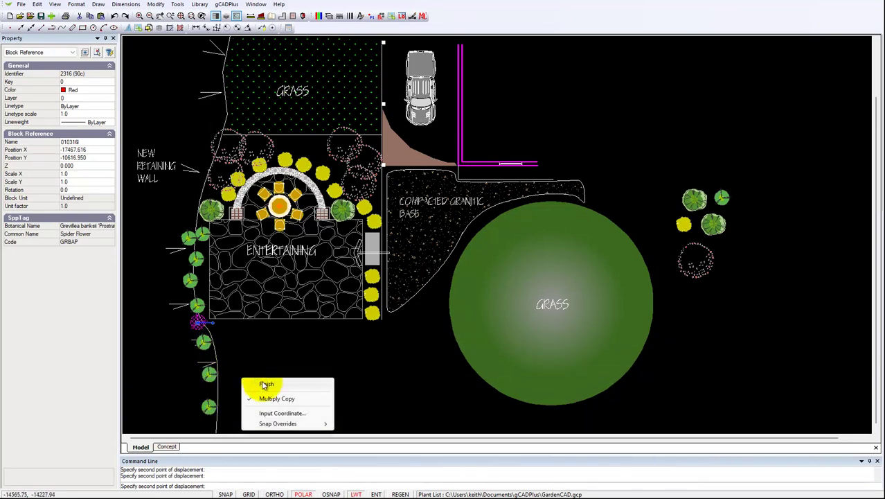
{"action": "left_click", "coordinate": [263, 385]}
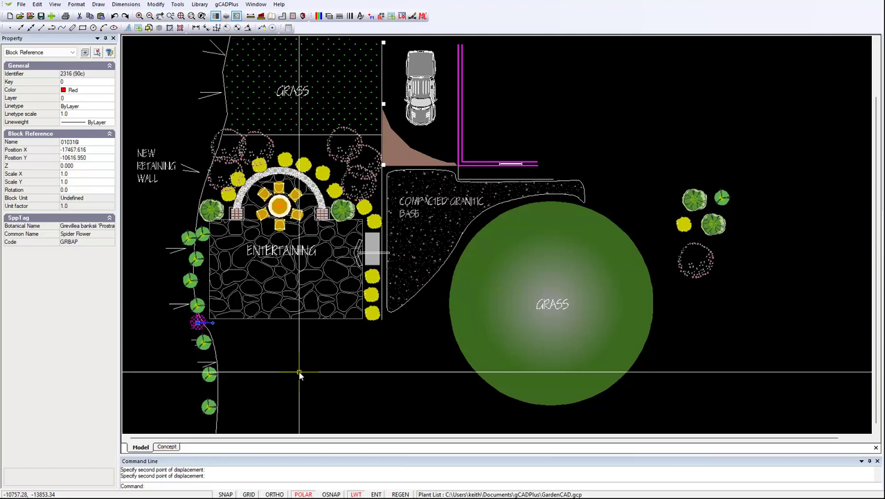
{"action": "key", "text": "Escape"}
{"action": "scroll", "coordinate": [450, 178], "scroll_direction": "down", "scroll_amount": 5}
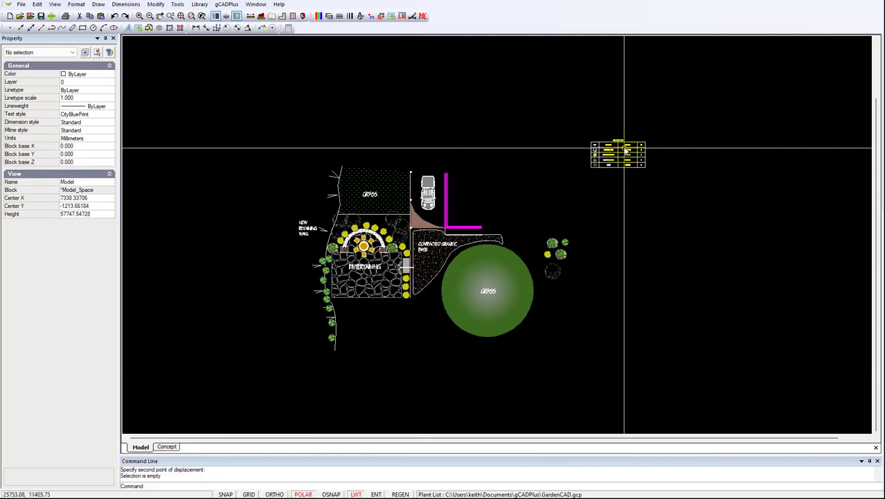
{"action": "scroll", "coordinate": [624, 148], "scroll_direction": "up", "scroll_amount": 8}
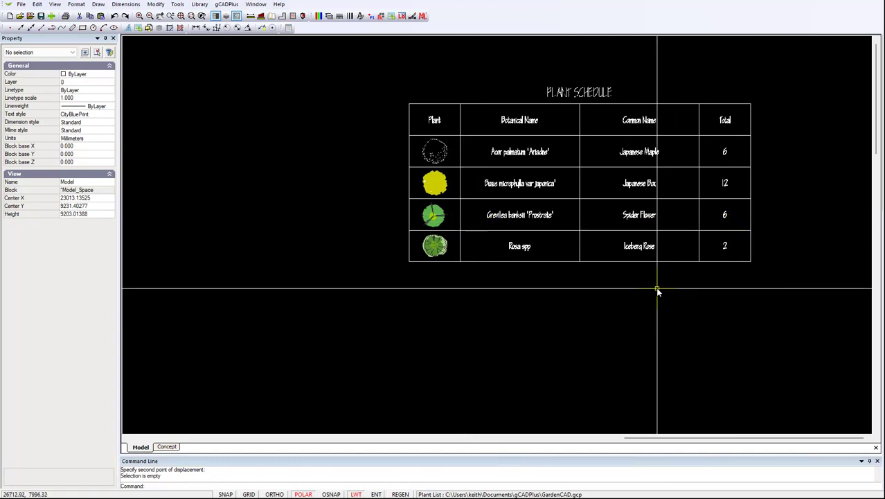
{"action": "scroll", "coordinate": [657, 290], "scroll_direction": "down", "scroll_amount": 2}
{"action": "scroll", "coordinate": [656, 284], "scroll_direction": "down", "scroll_amount": 1}
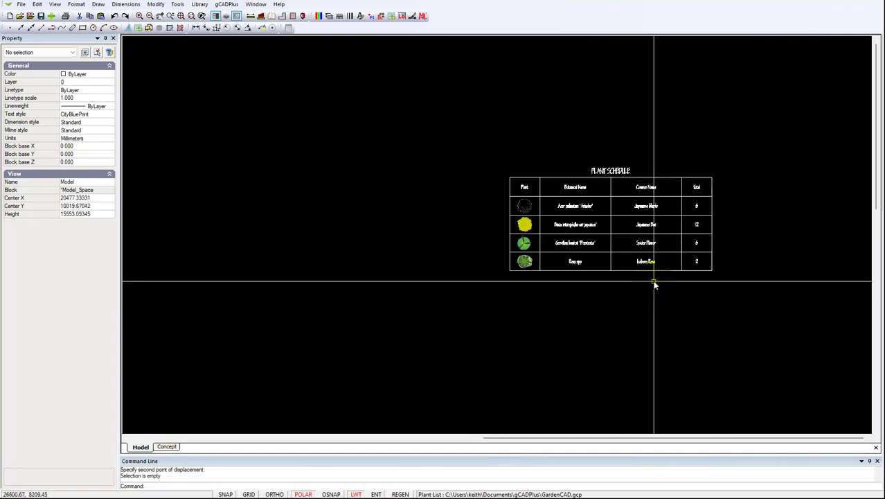
{"action": "scroll", "coordinate": [641, 296], "scroll_direction": "down", "scroll_amount": 1}
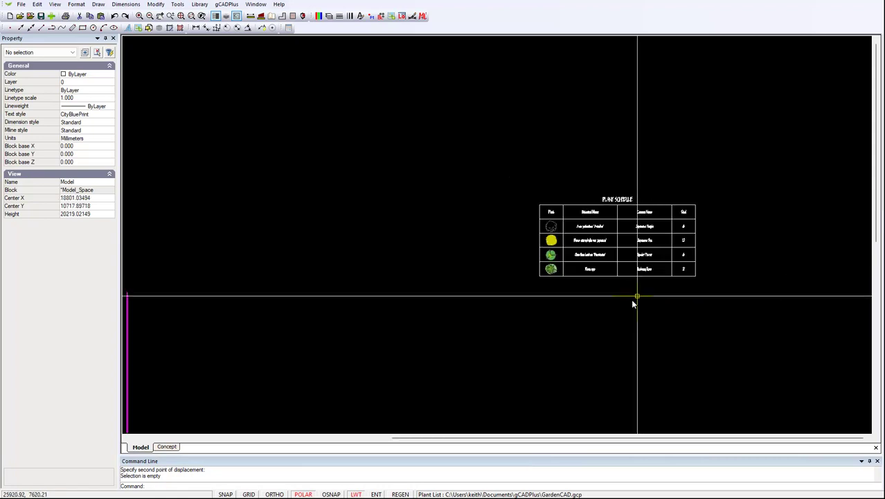
{"action": "middle_click_drag", "start_coordinate": [602, 322], "coordinate": [591, 181]}
{"action": "middle_click_drag", "start_coordinate": [539, 290], "coordinate": [542, 171]}
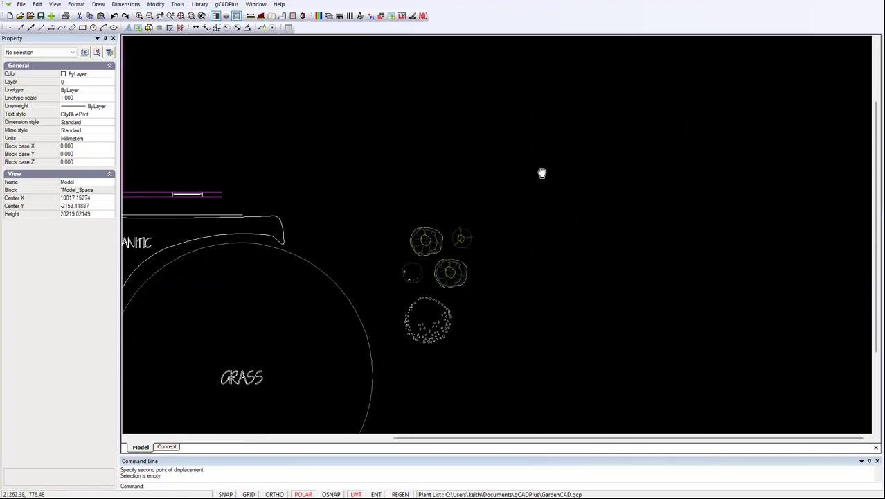
{"action": "left_click", "coordinate": [457, 263]}
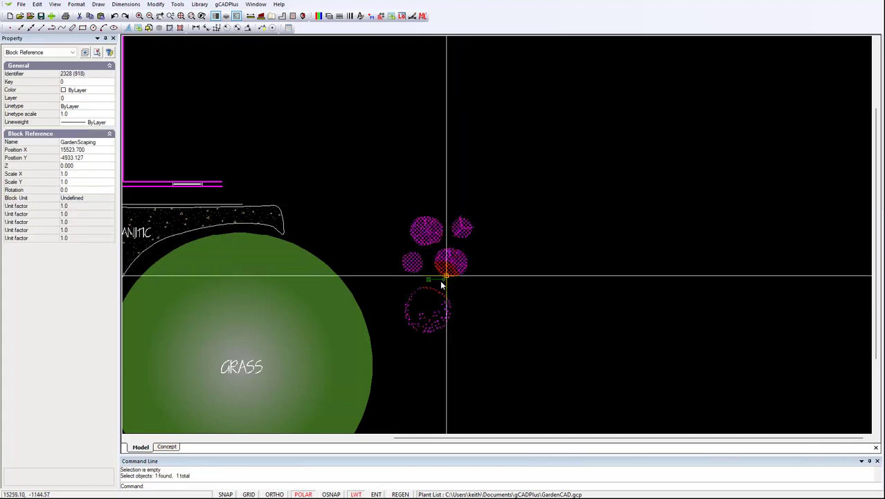
{"action": "key", "text": "Escape"}
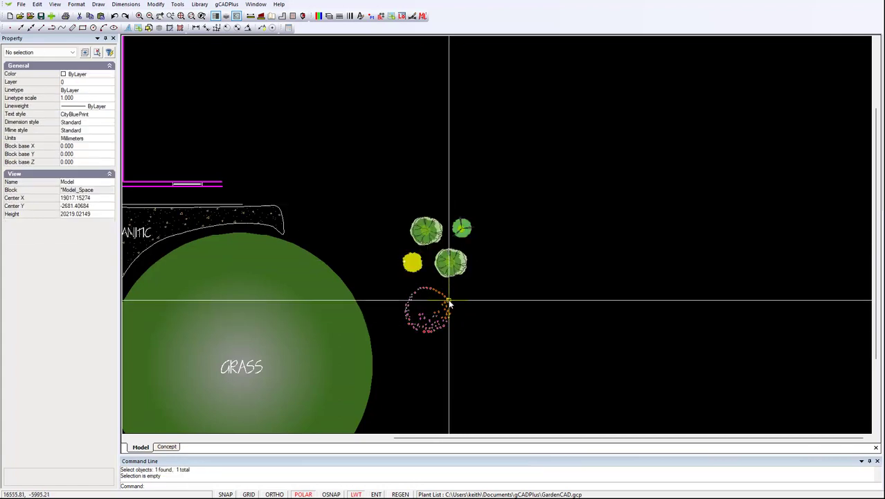
- Scroll down through the Shortcuts tips page, then scroll back up toward its introduction
{"action": "scroll", "coordinate": [543, 304], "scroll_direction": "down", "scroll_amount": 2}
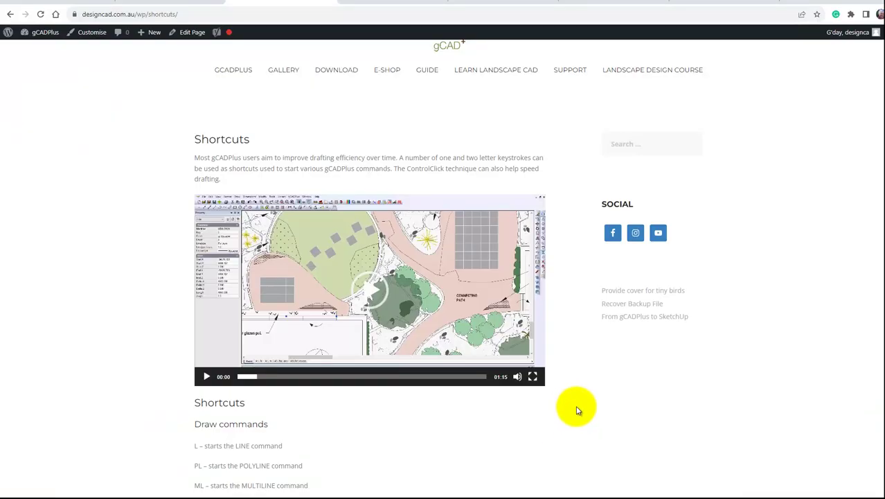
{"action": "scroll", "coordinate": [582, 412], "scroll_direction": "down", "scroll_amount": 3}
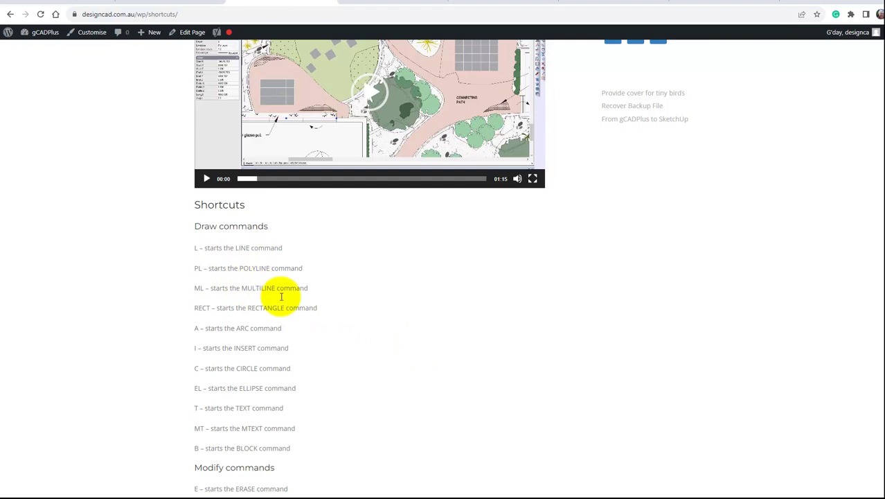
{"action": "scroll", "coordinate": [350, 313], "scroll_direction": "down", "scroll_amount": 1}
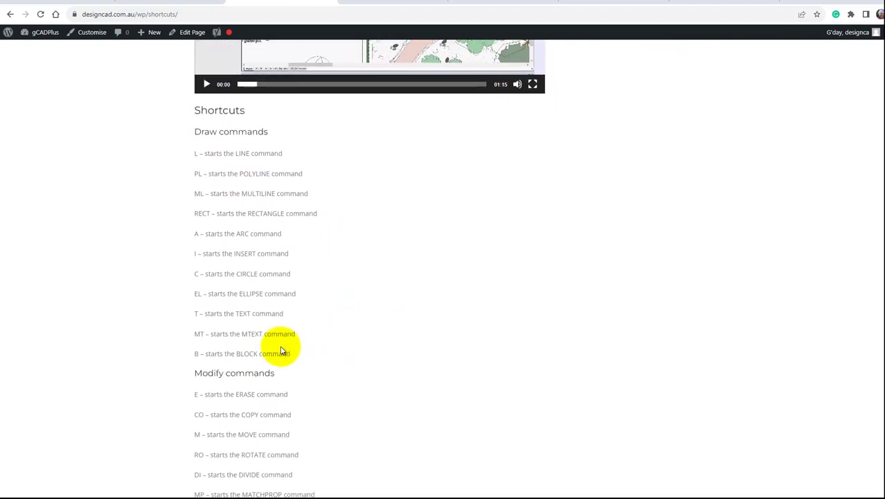
{"action": "scroll", "coordinate": [307, 345], "scroll_direction": "down", "scroll_amount": 1}
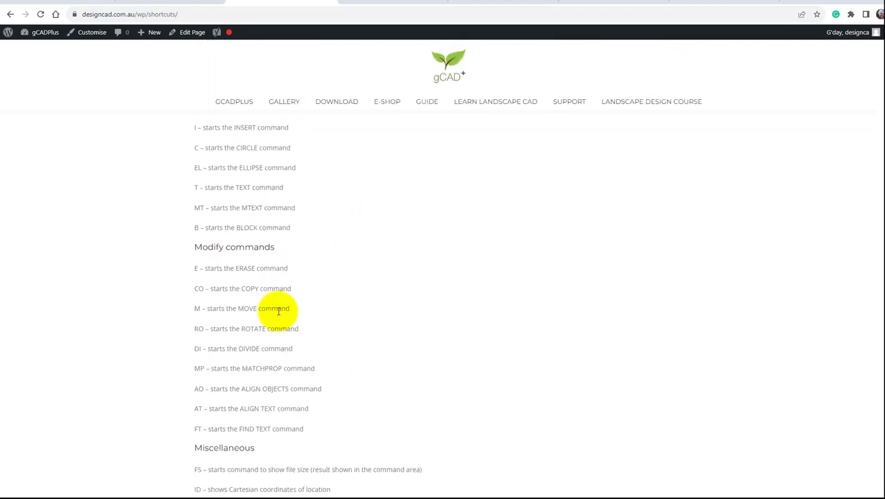
{"action": "scroll", "coordinate": [325, 379], "scroll_direction": "down", "scroll_amount": 1}
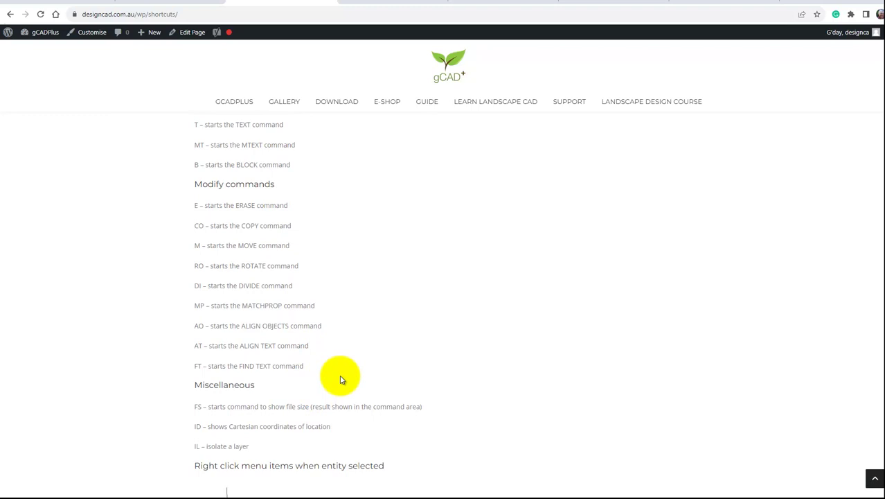
{"action": "scroll", "coordinate": [340, 379], "scroll_direction": "down", "scroll_amount": 1}
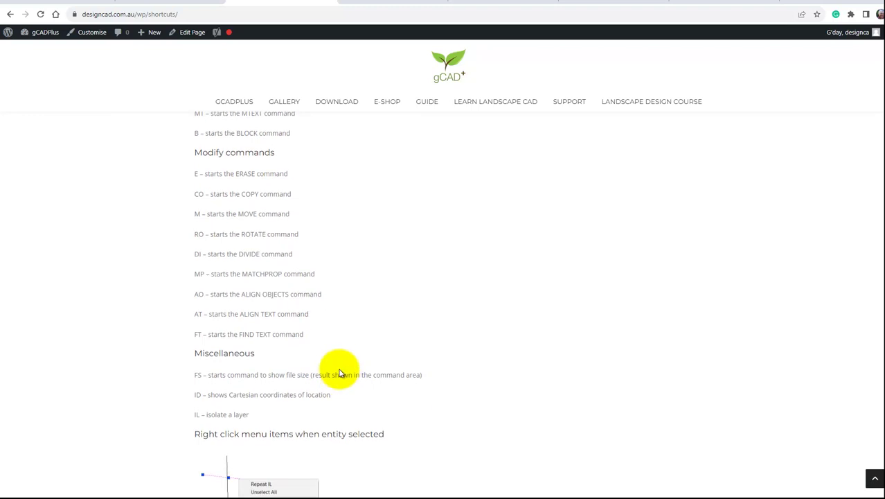
{"action": "scroll", "coordinate": [340, 362], "scroll_direction": "down", "scroll_amount": 4}
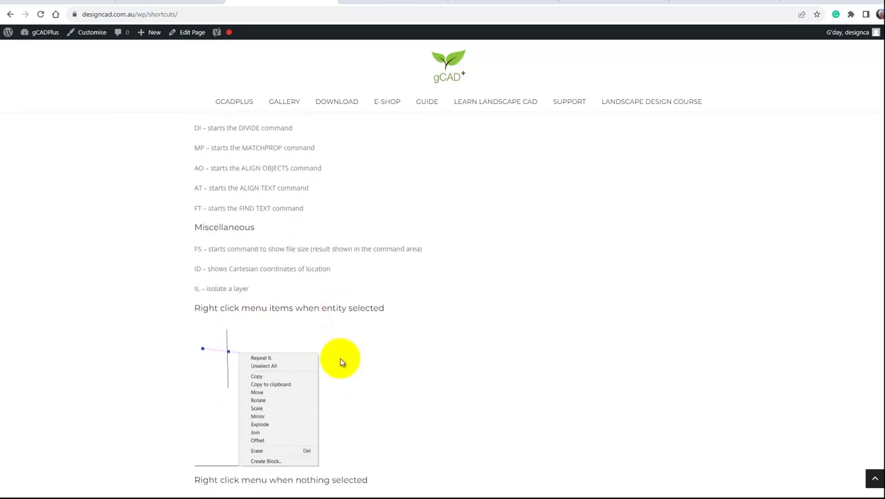
{"action": "scroll", "coordinate": [340, 361], "scroll_direction": "down", "scroll_amount": 1}
{"action": "scroll", "coordinate": [340, 362], "scroll_direction": "down", "scroll_amount": 5}
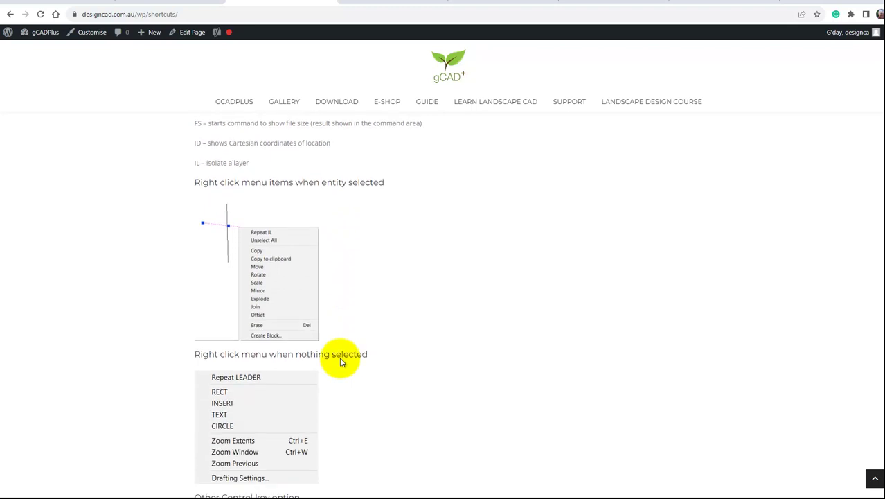
{"action": "scroll", "coordinate": [340, 362], "scroll_direction": "down", "scroll_amount": 4}
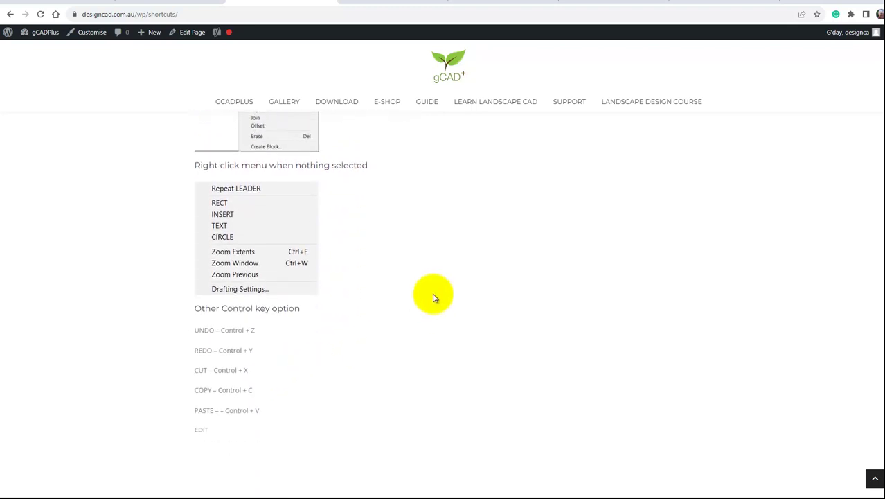
{"action": "scroll", "coordinate": [434, 298], "scroll_direction": "up", "scroll_amount": 15}
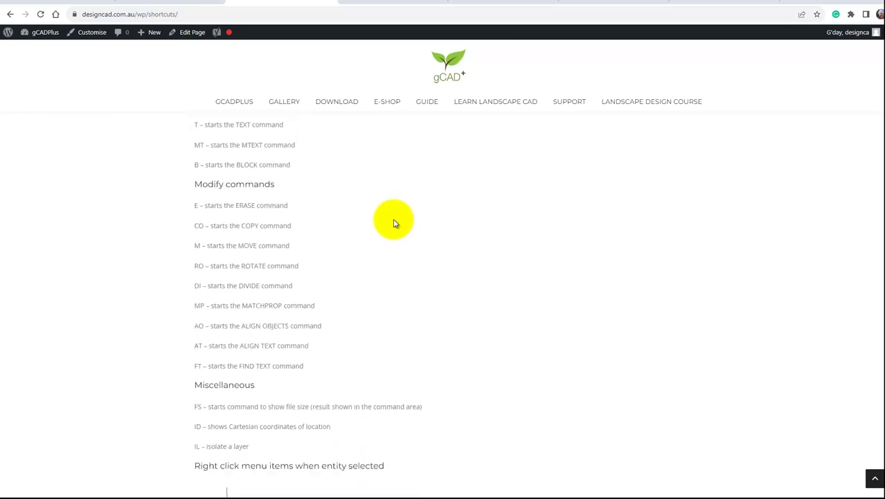
{"action": "scroll", "coordinate": [394, 223], "scroll_direction": "up", "scroll_amount": 14}
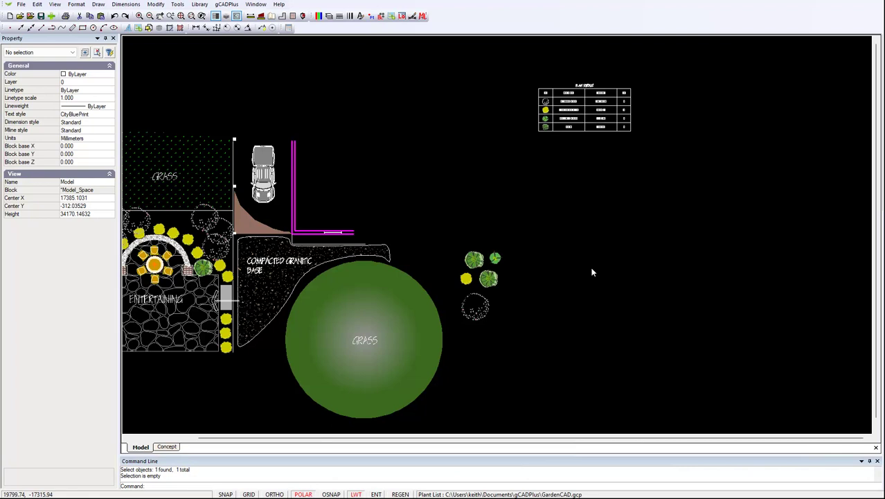
- Zoom around the compacted granitic base, start and cancel a LINE, then zoom onto the red shrubs
{"action": "scroll", "coordinate": [592, 272], "scroll_direction": "down", "scroll_amount": 1}
{"action": "scroll", "coordinate": [307, 289], "scroll_direction": "up", "scroll_amount": 3}
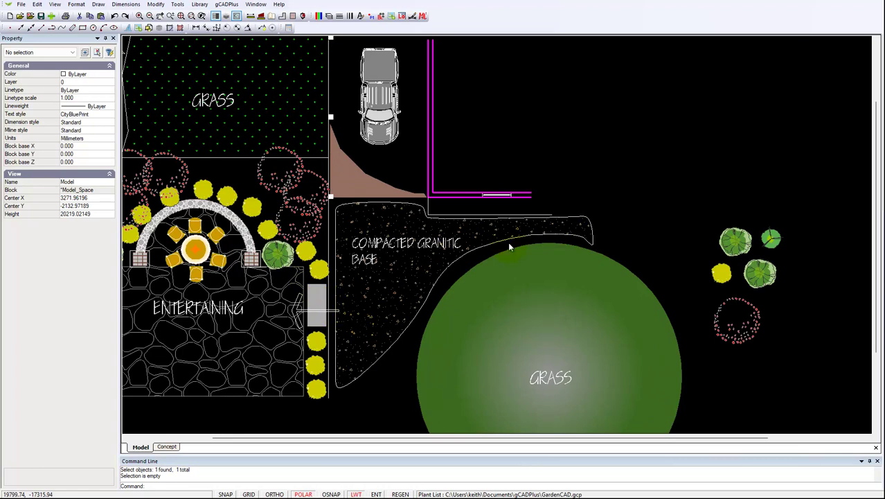
{"action": "scroll", "coordinate": [513, 220], "scroll_direction": "up", "scroll_amount": 3}
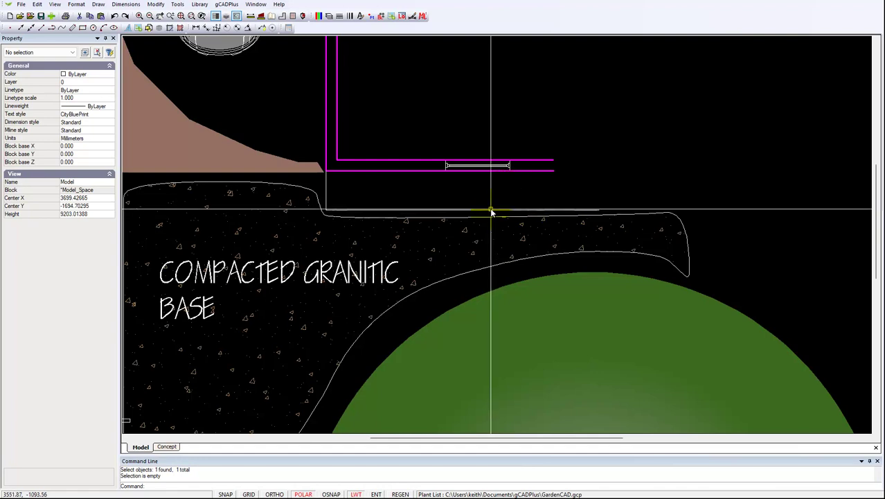
{"action": "type", "text": "l"}
{"action": "key", "text": "Return"}
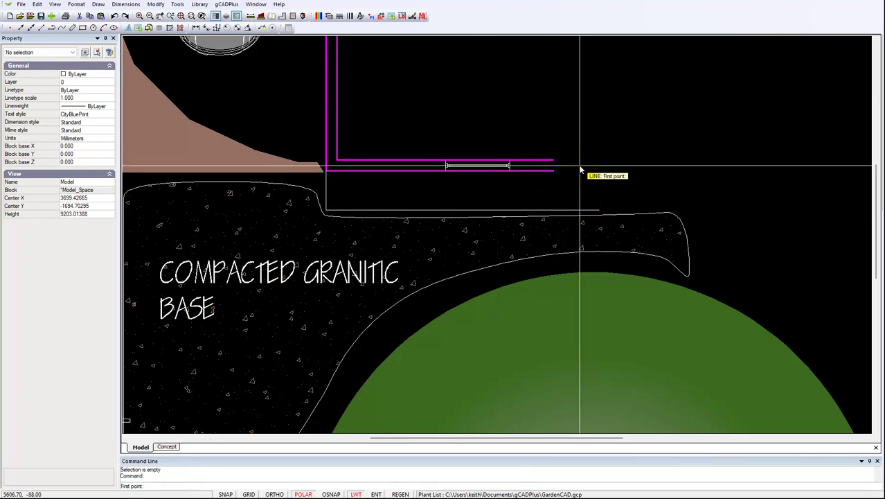
{"action": "key", "text": "Escape"}
{"action": "scroll", "coordinate": [572, 213], "scroll_direction": "down", "scroll_amount": 3}
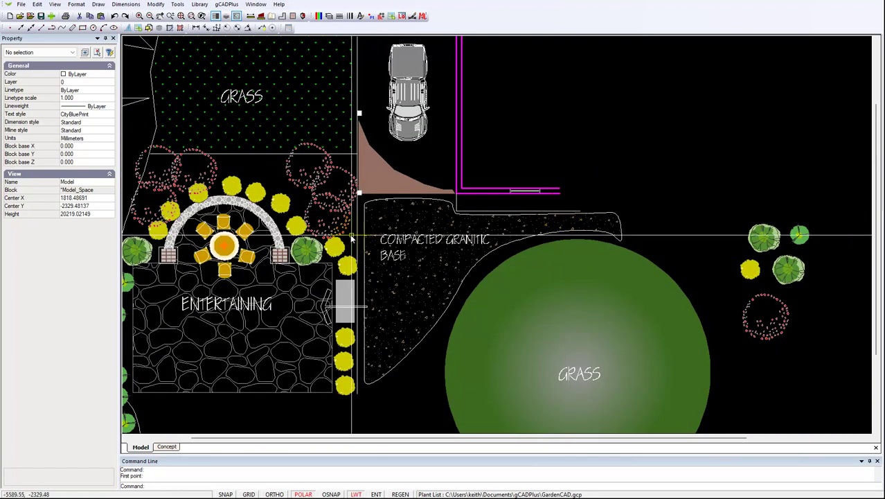
{"action": "scroll", "coordinate": [356, 200], "scroll_direction": "up", "scroll_amount": 3}
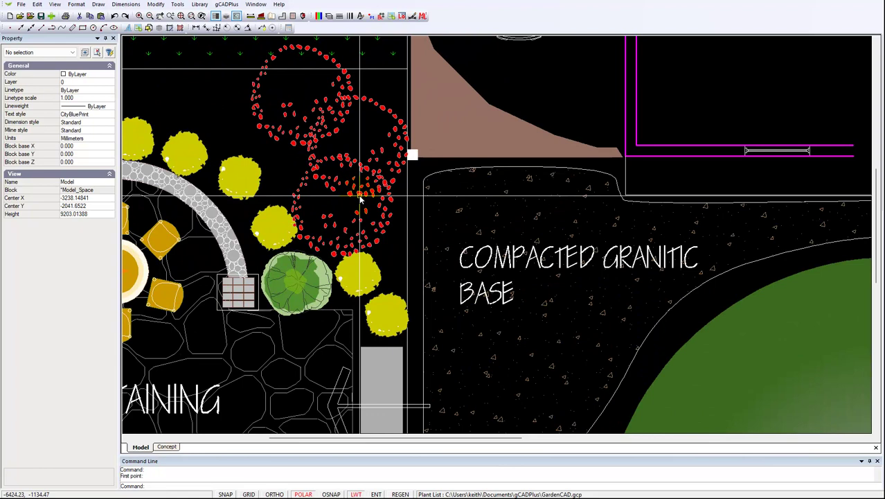
- Preview plant blocks 010316h through 010316c in Insert Block, then cancel without inserting
{"action": "left_click", "coordinate": [364, 196]}
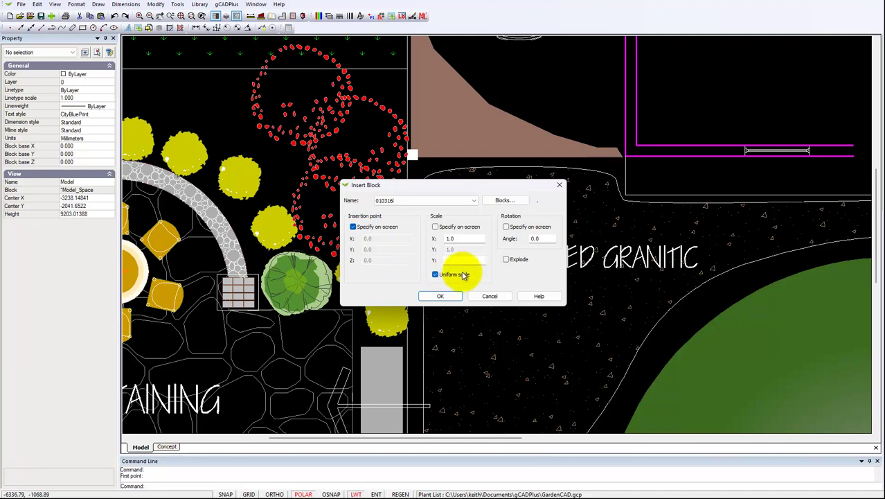
{"action": "left_click", "coordinate": [505, 201]}
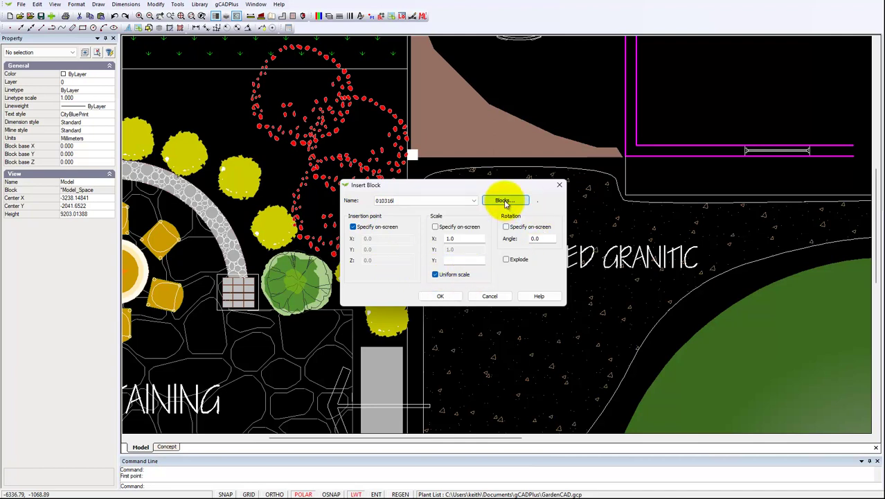
{"action": "left_click", "coordinate": [359, 219]}
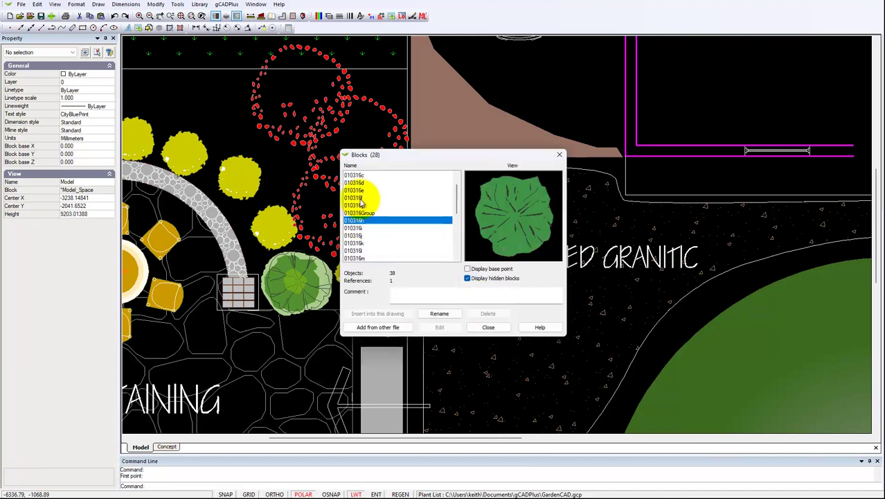
{"action": "left_click", "coordinate": [356, 197]}
{"action": "left_click", "coordinate": [351, 182]}
{"action": "left_click", "coordinate": [350, 175]}
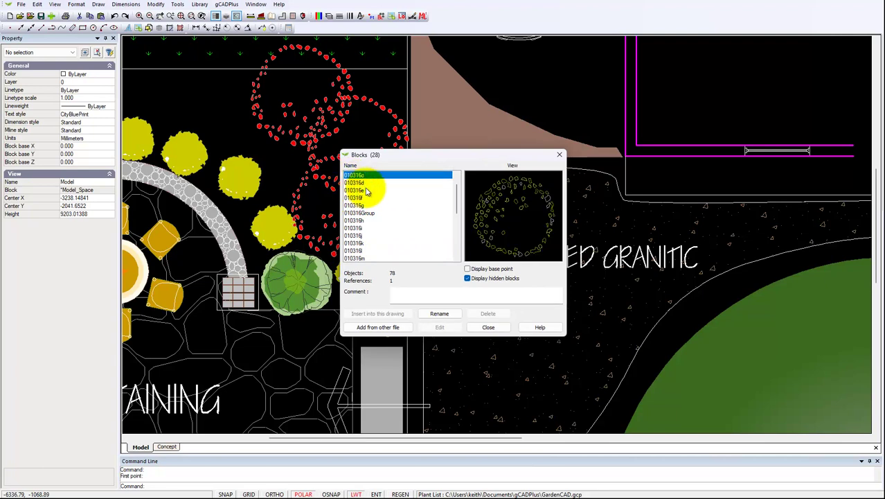
{"action": "left_click", "coordinate": [495, 327]}
{"action": "left_click", "coordinate": [489, 297]}
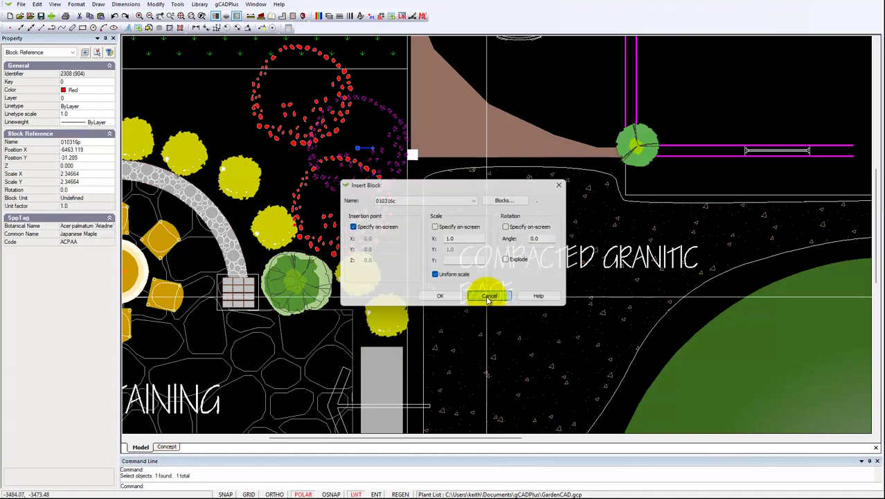
{"action": "scroll", "coordinate": [496, 225], "scroll_direction": "down", "scroll_amount": 3}
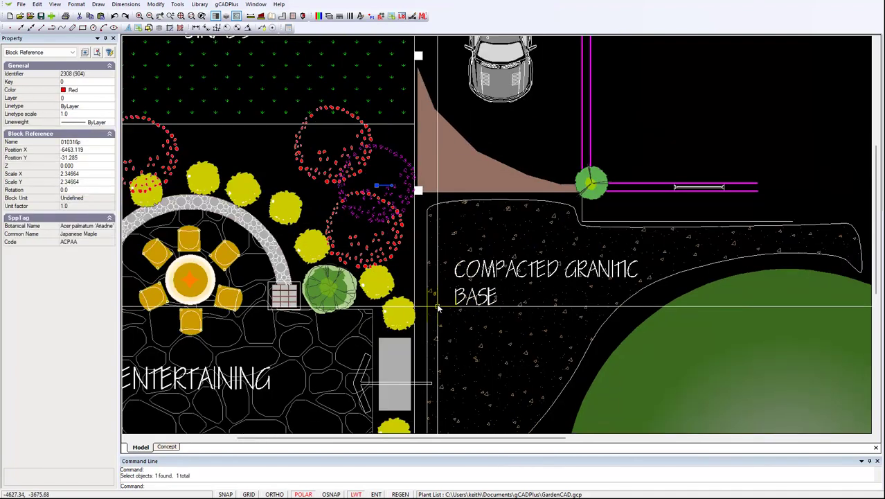
- Bring the car and driveway into view and inspect the vertical magenta driveway line
{"action": "scroll", "coordinate": [488, 205], "scroll_direction": "down", "scroll_amount": 2}
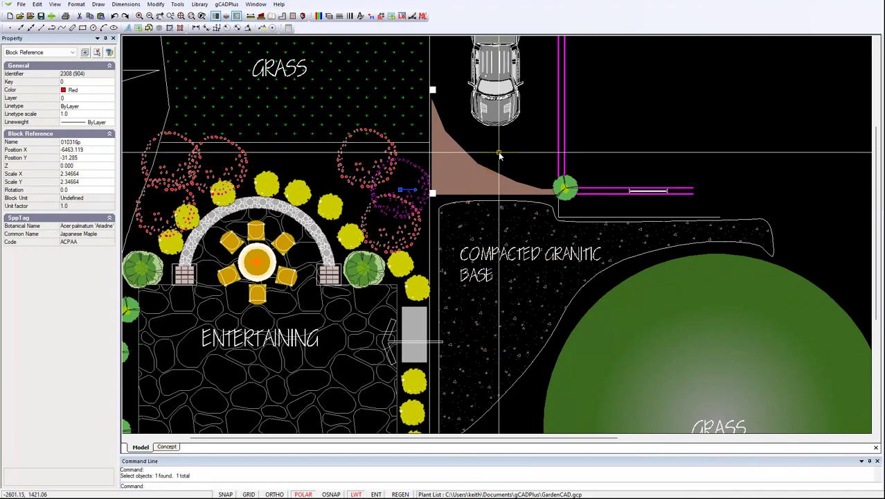
{"action": "middle_click_drag", "start_coordinate": [507, 159], "coordinate": [468, 202]}
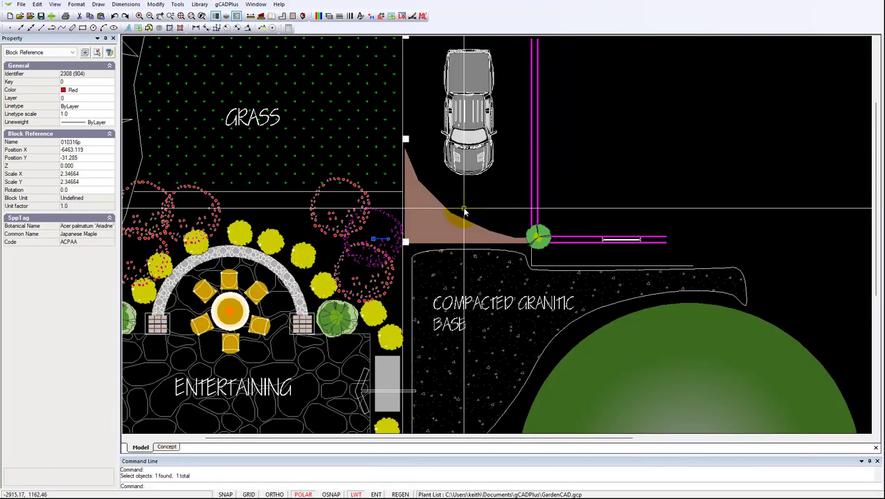
{"action": "left_click", "coordinate": [534, 196]}
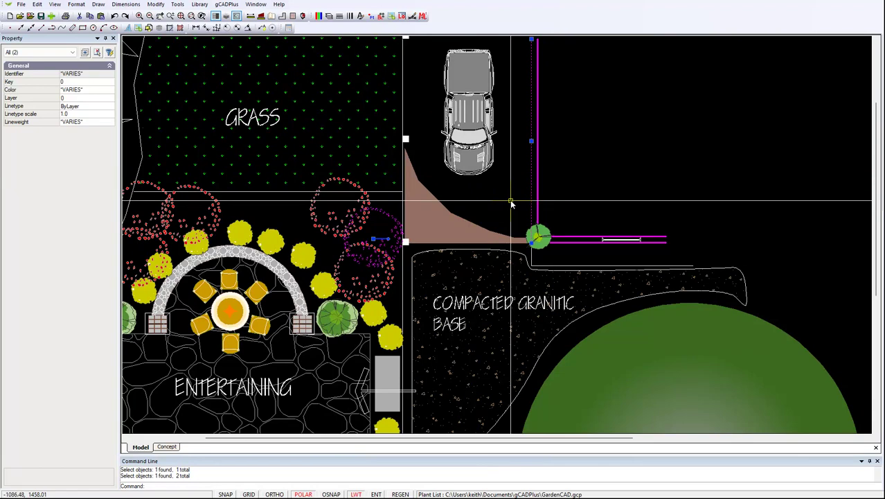
{"action": "key", "text": "Escape"}
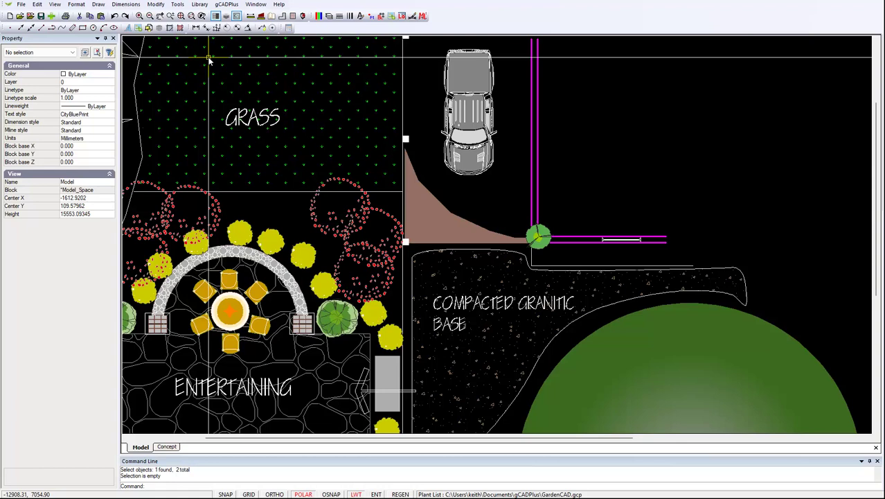
- Offset the vertical magenta driveway line 4500 to the left of the car
{"action": "left_click", "coordinate": [155, 4]}
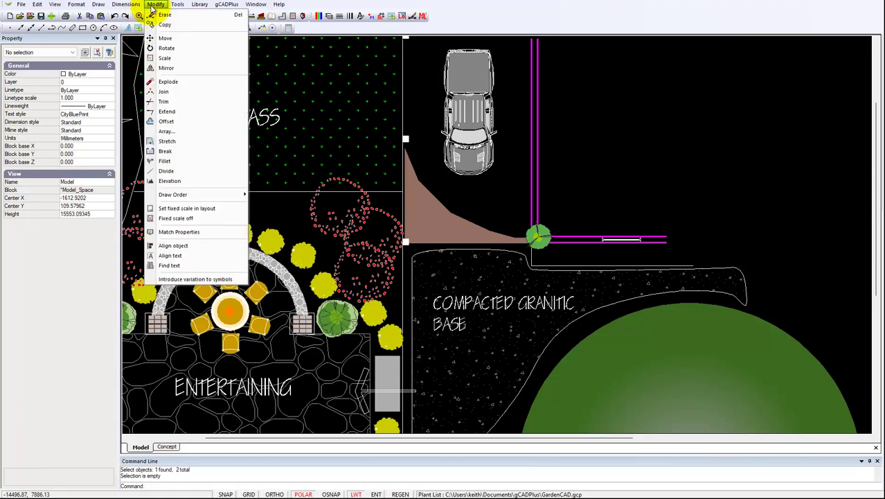
{"action": "left_click", "coordinate": [167, 121]}
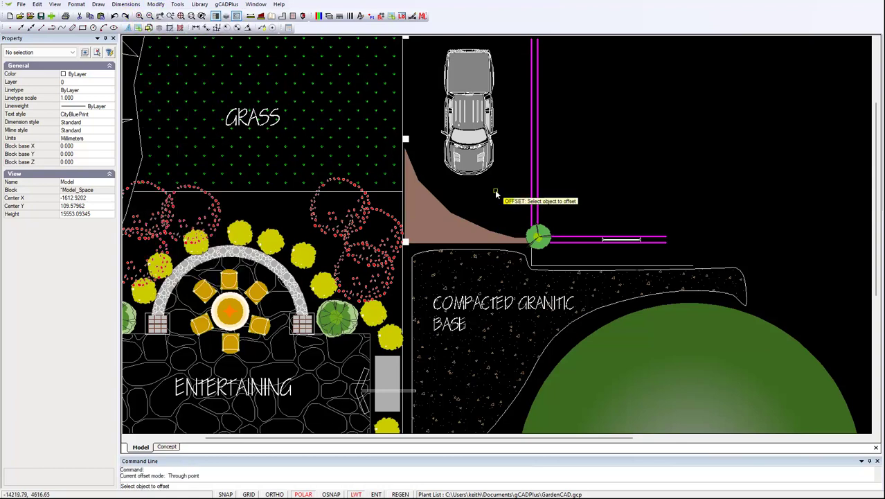
{"action": "left_click", "coordinate": [532, 198]}
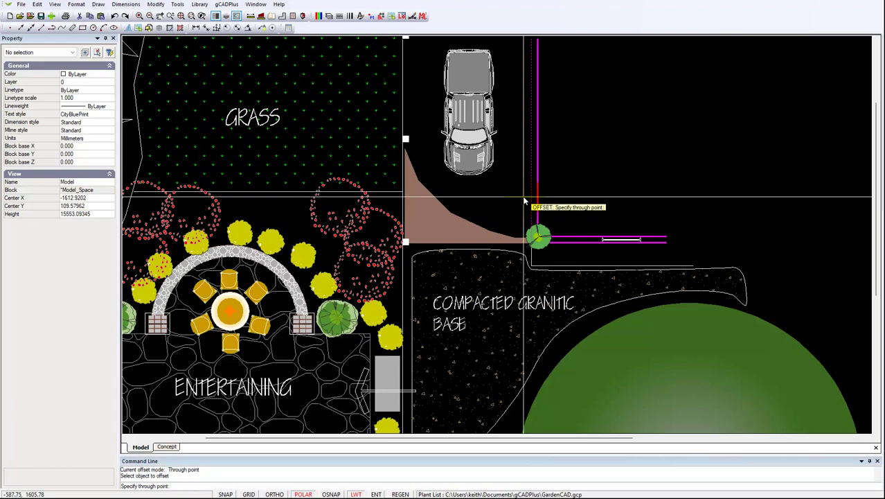
{"action": "right_click", "coordinate": [525, 202]}
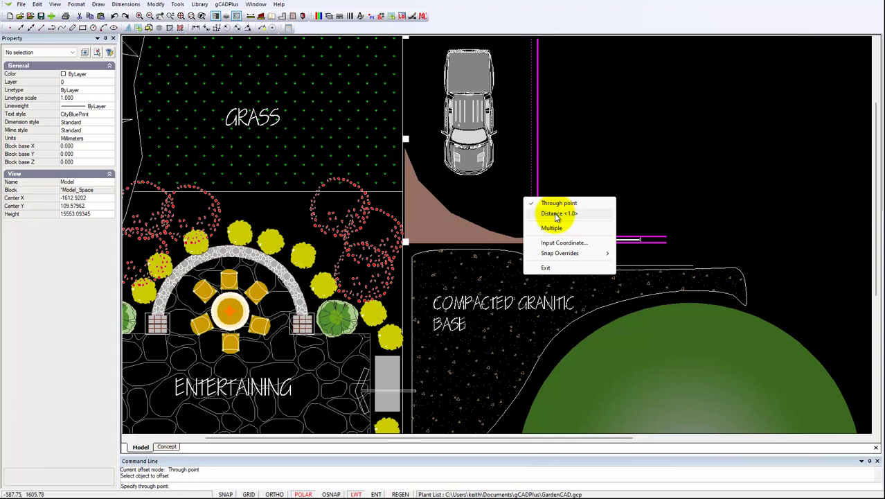
{"action": "left_click", "coordinate": [556, 215]}
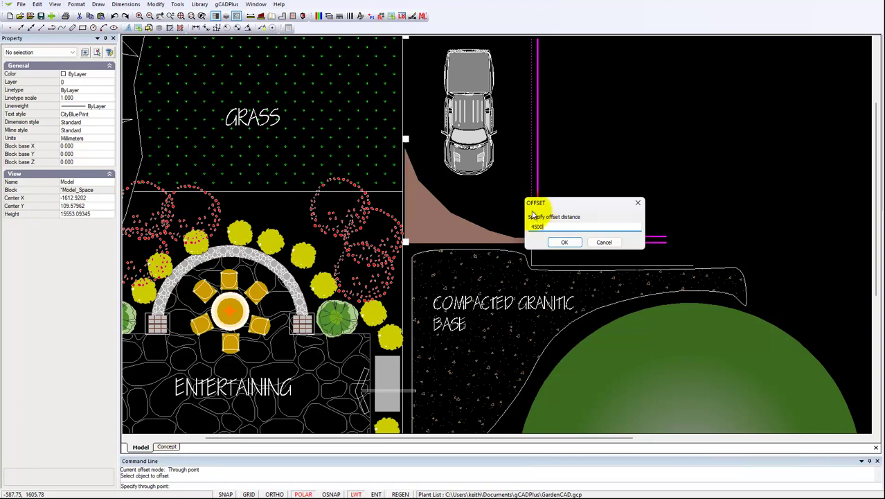
{"action": "left_click", "coordinate": [564, 243]}
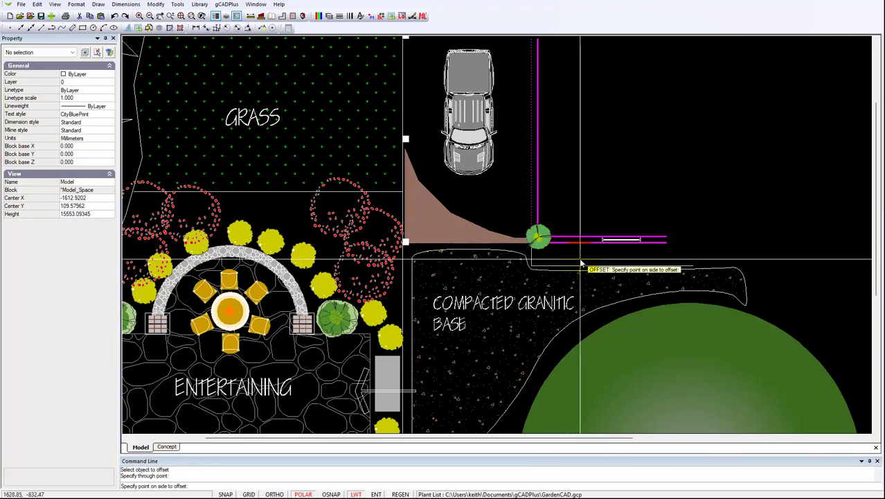
{"action": "left_click", "coordinate": [486, 201]}
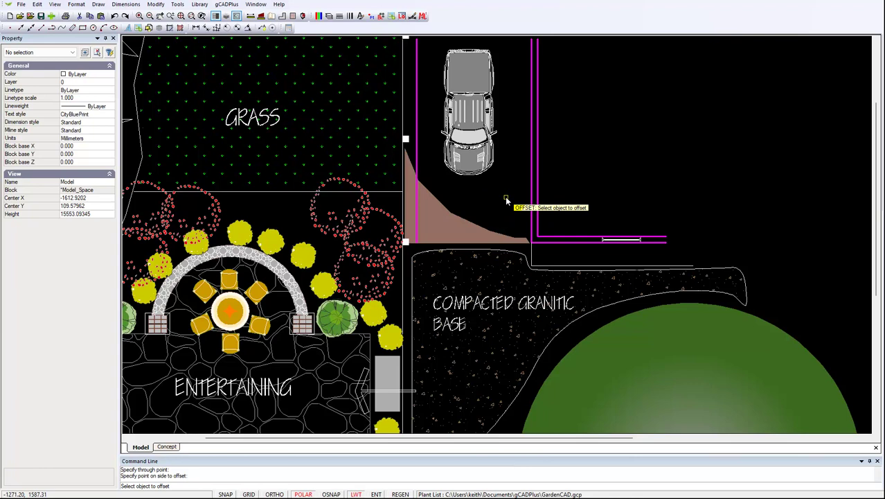
{"action": "middle_click_drag", "start_coordinate": [508, 203], "coordinate": [516, 266]}
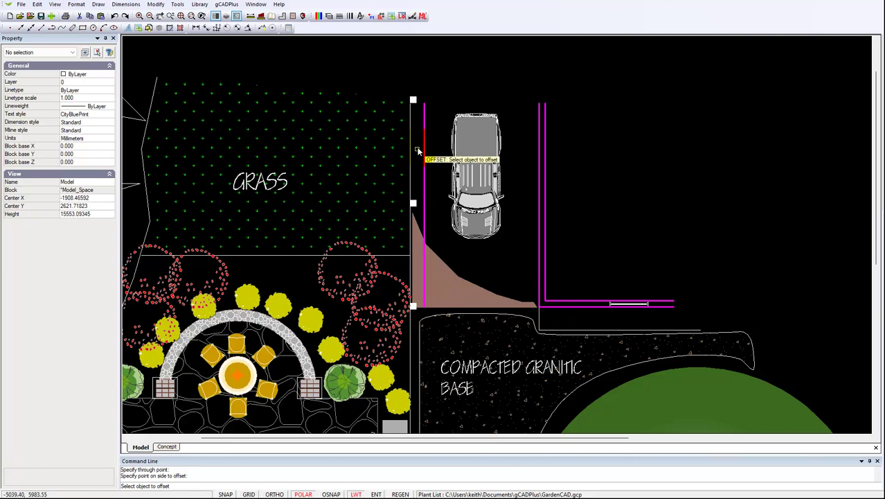
{"action": "key", "text": "Return"}
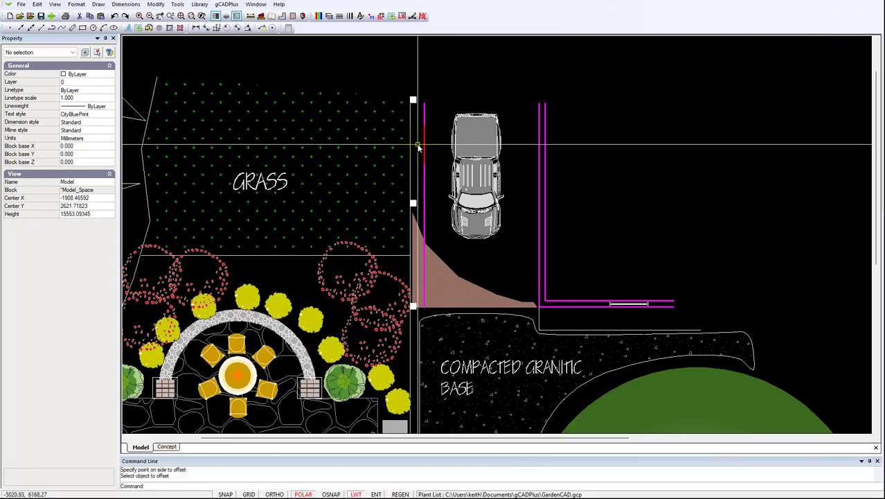
{"action": "left_click", "coordinate": [424, 208]}
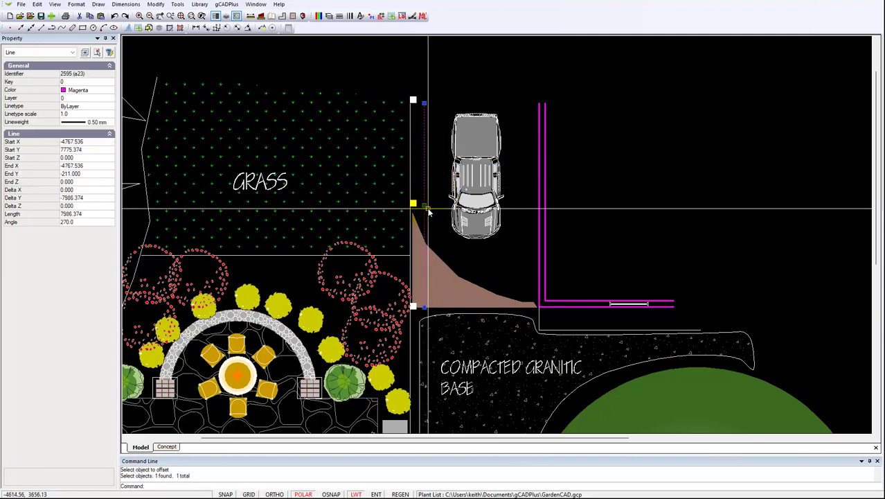
{"action": "key", "text": "Escape"}
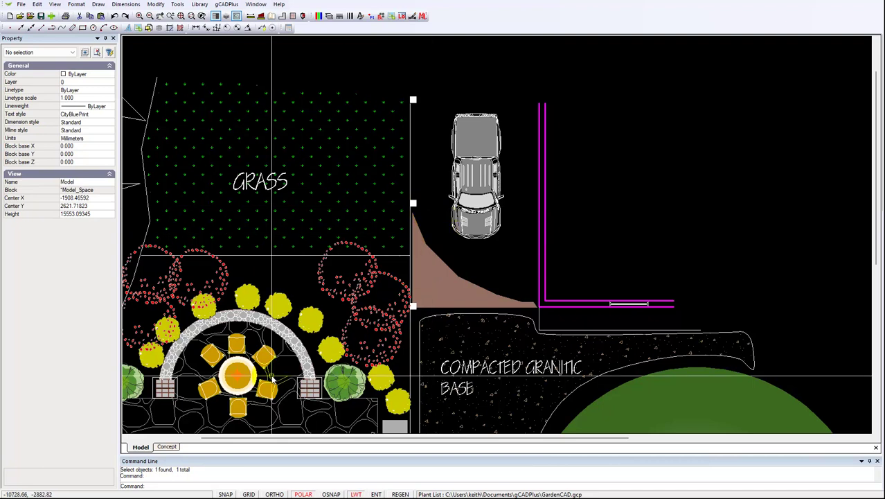
- Change the curved path's gravel hatch scale to 500.0, then view the whole gravel arc and patio
{"action": "scroll", "coordinate": [311, 326], "scroll_direction": "up", "scroll_amount": 2}
{"action": "middle_click_drag", "start_coordinate": [311, 325], "coordinate": [390, 218]}
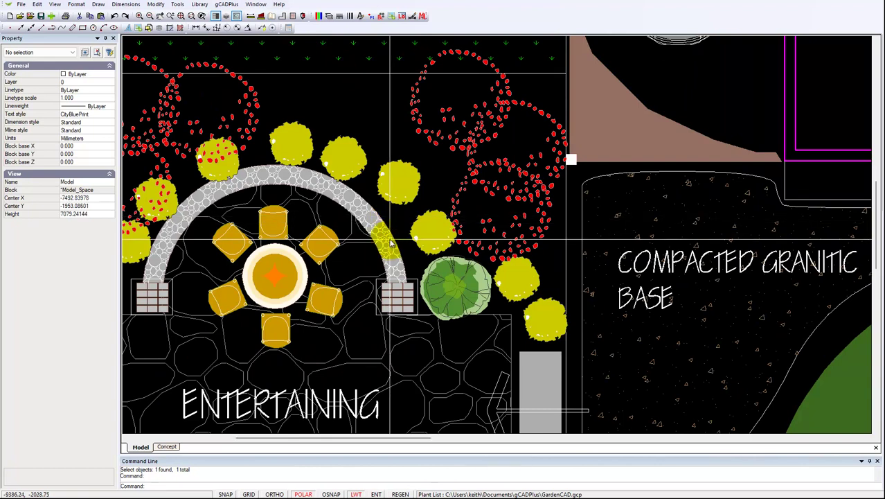
{"action": "scroll", "coordinate": [388, 238], "scroll_direction": "up", "scroll_amount": 2}
{"action": "left_click", "coordinate": [377, 240]}
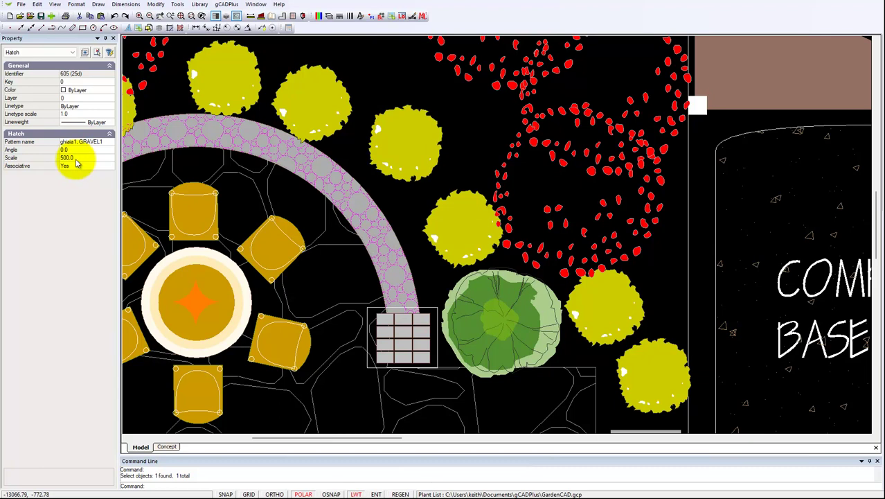
{"action": "key", "text": "Return"}
{"action": "key", "text": "Escape"}
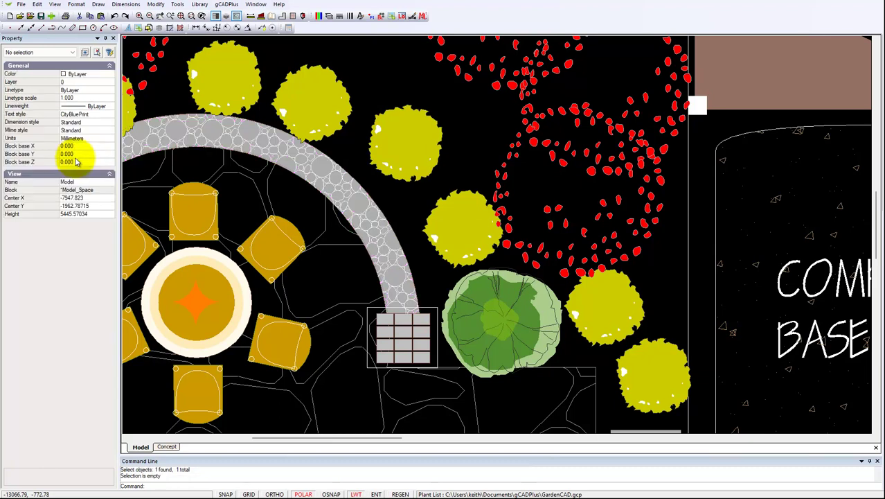
{"action": "left_click", "coordinate": [399, 240]}
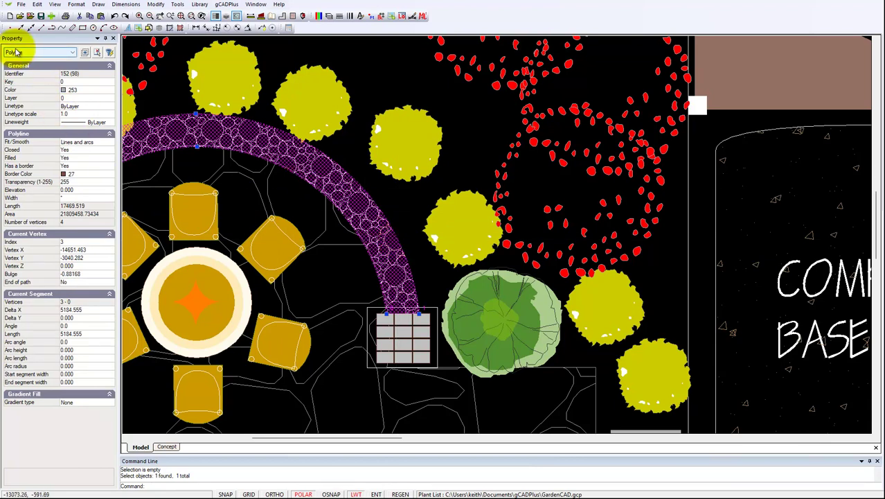
{"action": "scroll", "coordinate": [430, 293], "scroll_direction": "down", "scroll_amount": 3}
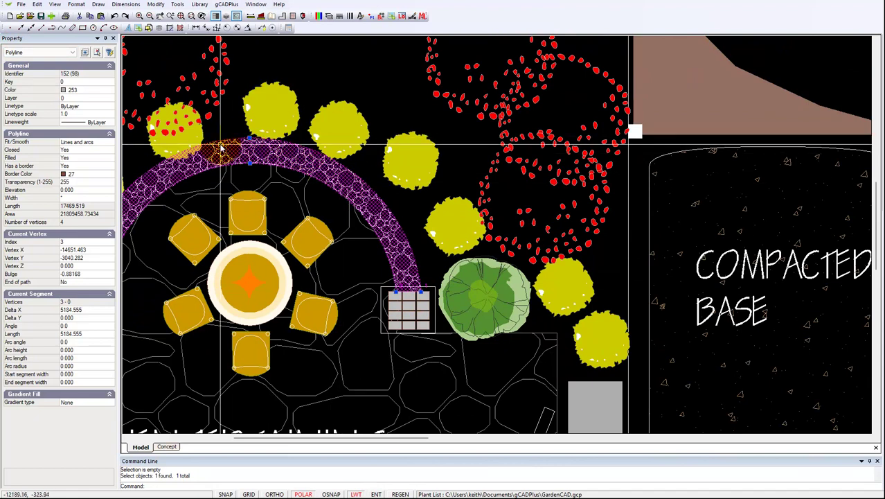
{"action": "middle_click_drag", "start_coordinate": [208, 179], "coordinate": [275, 154]}
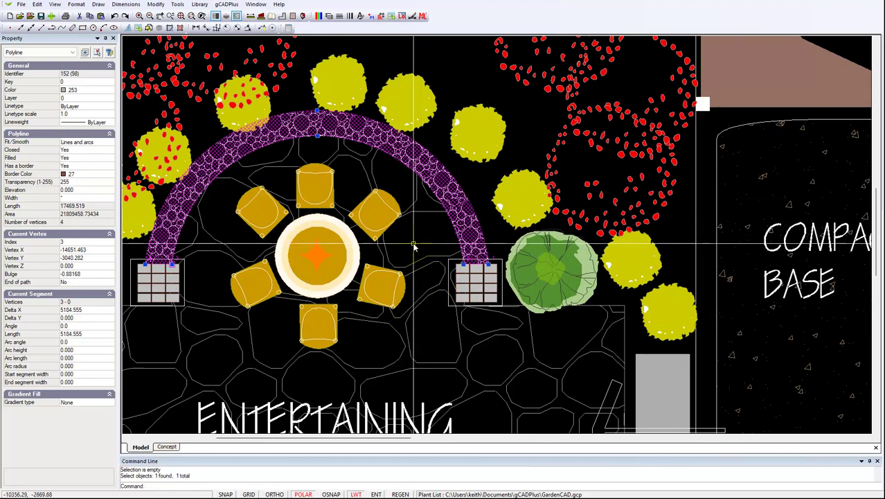
{"action": "key", "text": "Escape"}
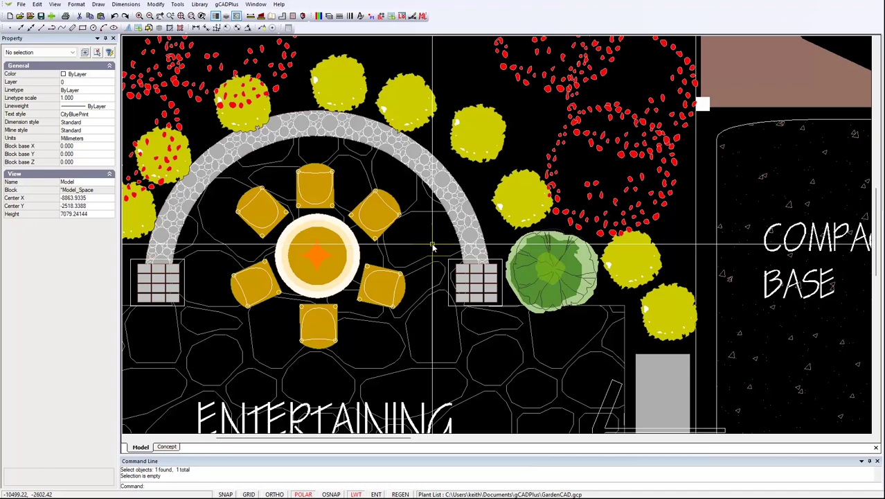
{"action": "scroll", "coordinate": [432, 247], "scroll_direction": "down", "scroll_amount": 5}
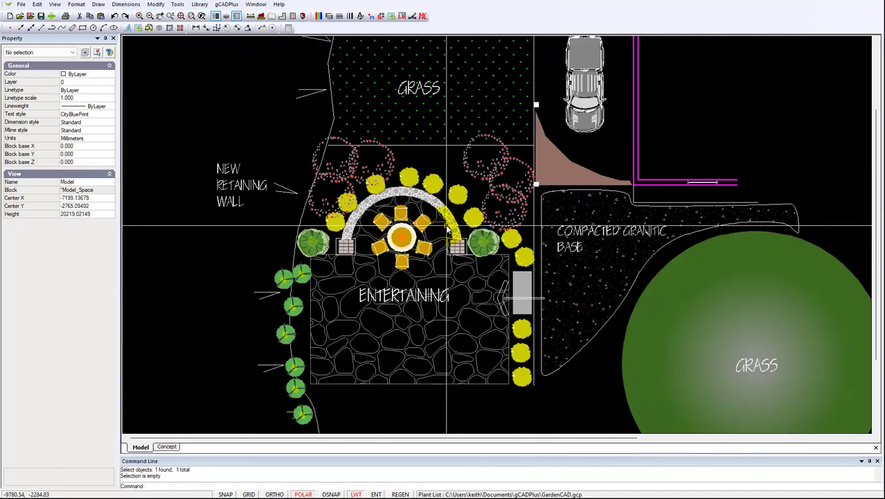
- Draw a centre-radius circle in the empty space left of the patio
{"action": "middle_click_drag", "start_coordinate": [510, 214], "coordinate": [540, 180]}
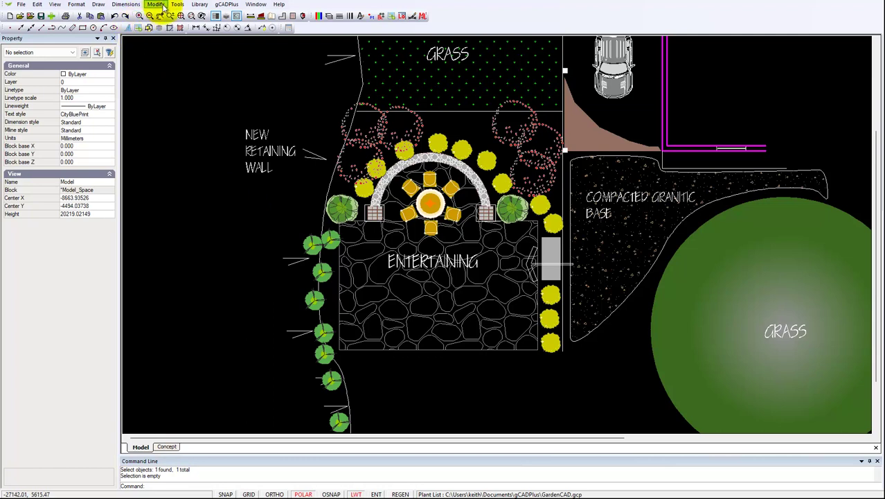
{"action": "left_click", "coordinate": [99, 5]}
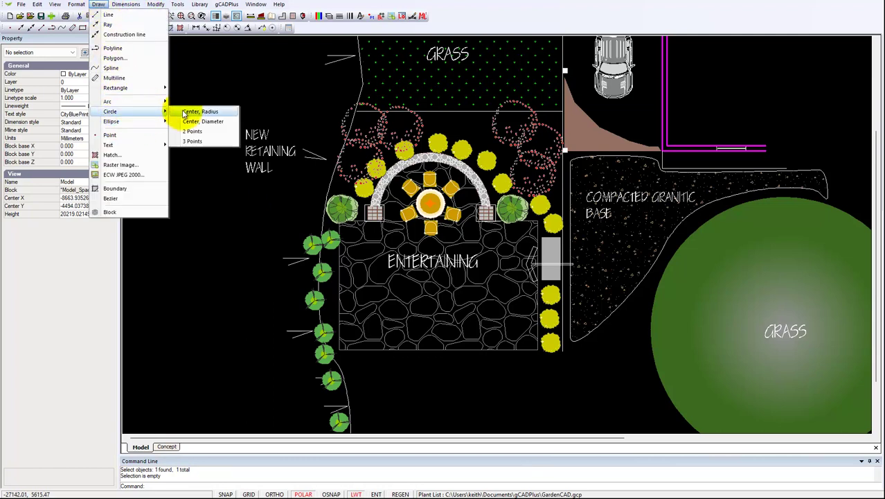
{"action": "left_click", "coordinate": [184, 113]}
{"action": "left_click", "coordinate": [200, 258]}
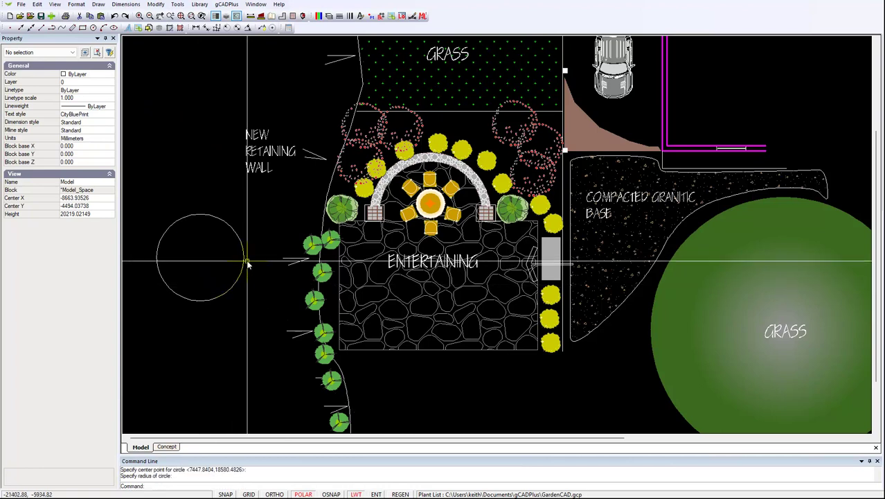
- Start a hatch and set its scale to 5.0
{"action": "left_click", "coordinate": [99, 5]}
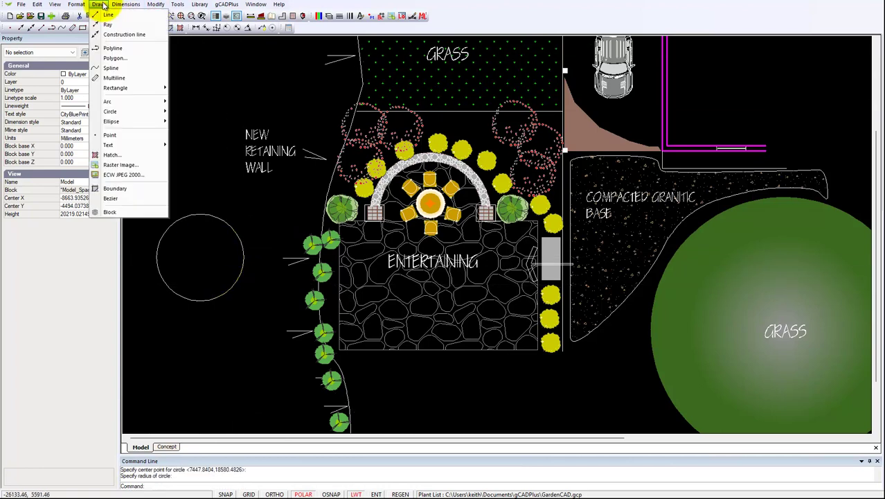
{"action": "left_click", "coordinate": [111, 155]}
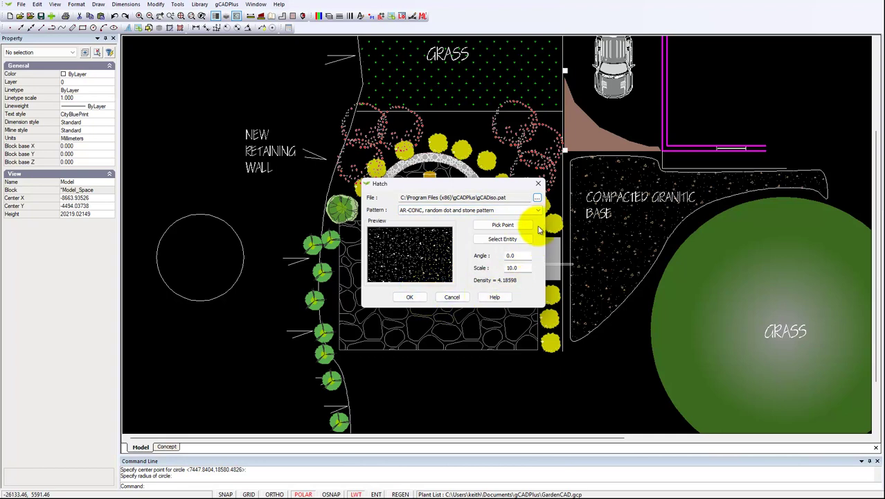
{"action": "left_click_drag", "start_coordinate": [524, 268], "coordinate": [505, 268]}
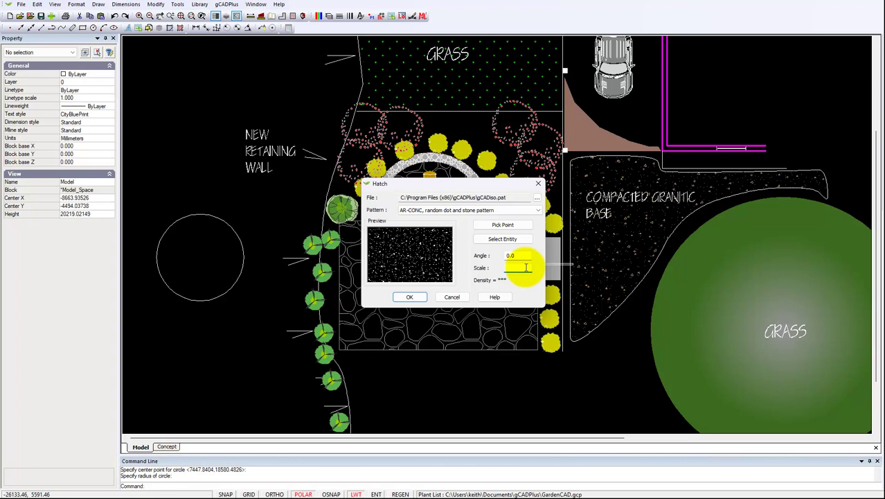
{"action": "key", "text": "Return"}
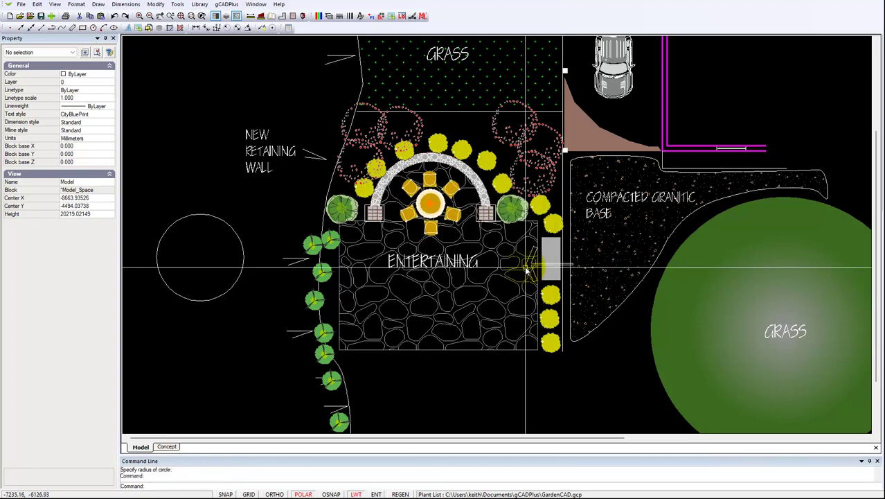
- Hatch the new circle with AR-CONC at scale 5.0 by picking it as the boundary
{"action": "right_click", "coordinate": [252, 208]}
{"action": "left_click", "coordinate": [280, 212]}
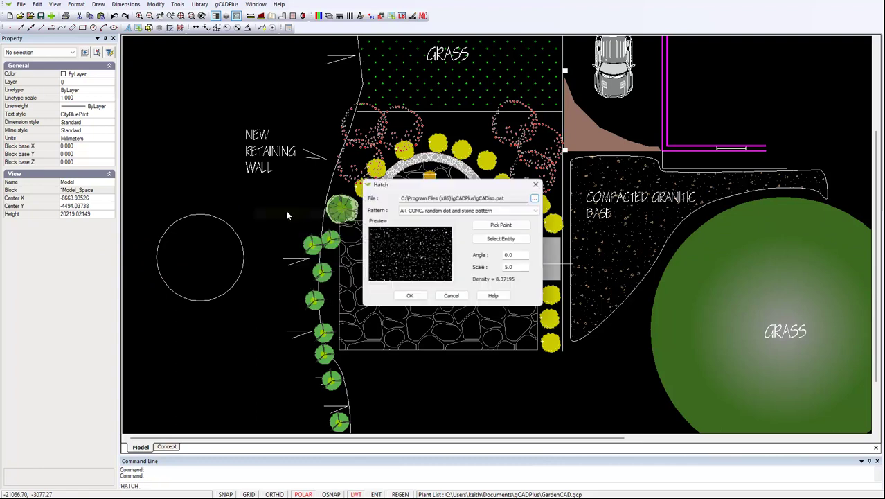
{"action": "left_click", "coordinate": [516, 243]}
{"action": "left_click", "coordinate": [244, 258]}
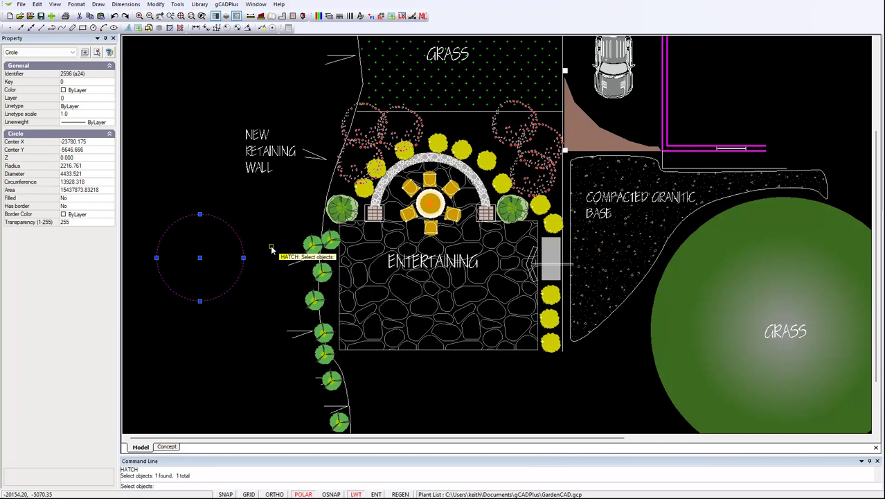
{"action": "key", "text": "Return"}
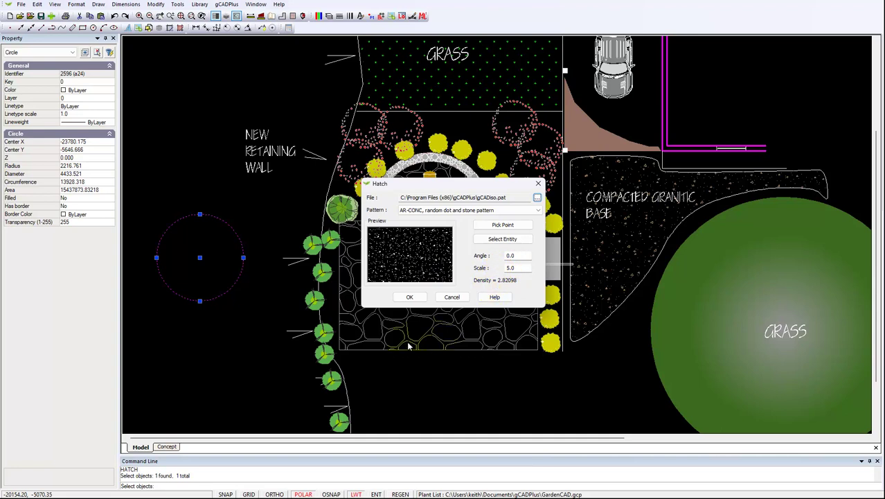
{"action": "left_click", "coordinate": [408, 298]}
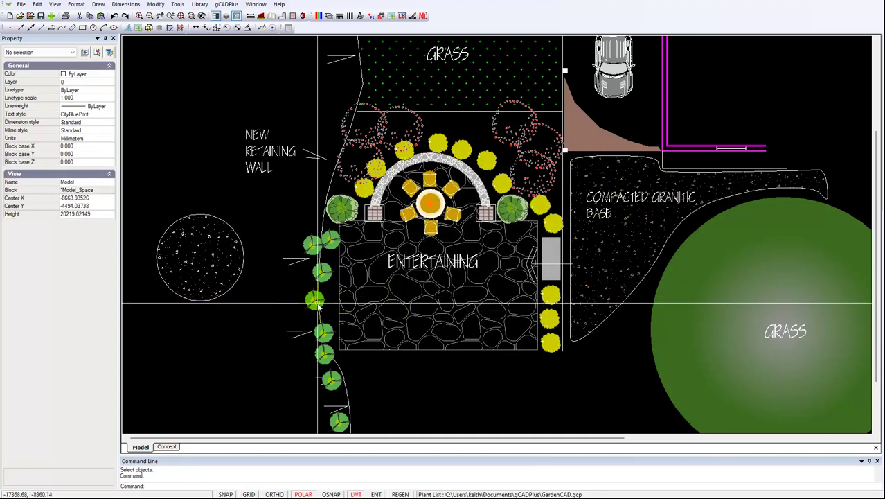
{"action": "scroll", "coordinate": [200, 260], "scroll_direction": "up", "scroll_amount": 3}
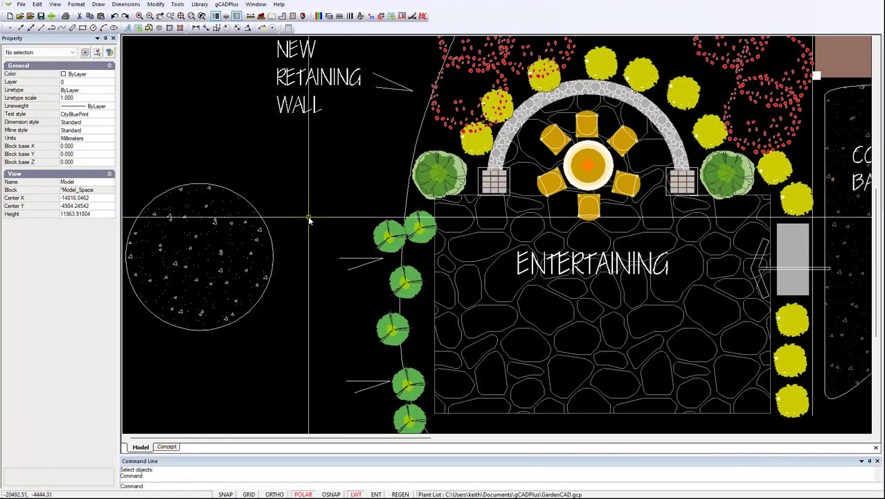
{"action": "scroll", "coordinate": [308, 220], "scroll_direction": "down", "scroll_amount": 1}
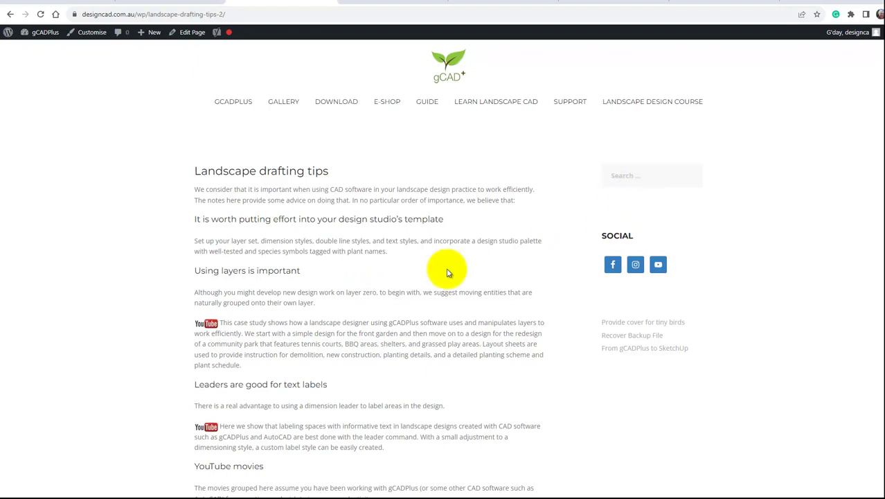
- Scroll the Landscape drafting tips page down from Tip #7 to Tip #13
{"action": "scroll", "coordinate": [387, 256], "scroll_direction": "down", "scroll_amount": 2}
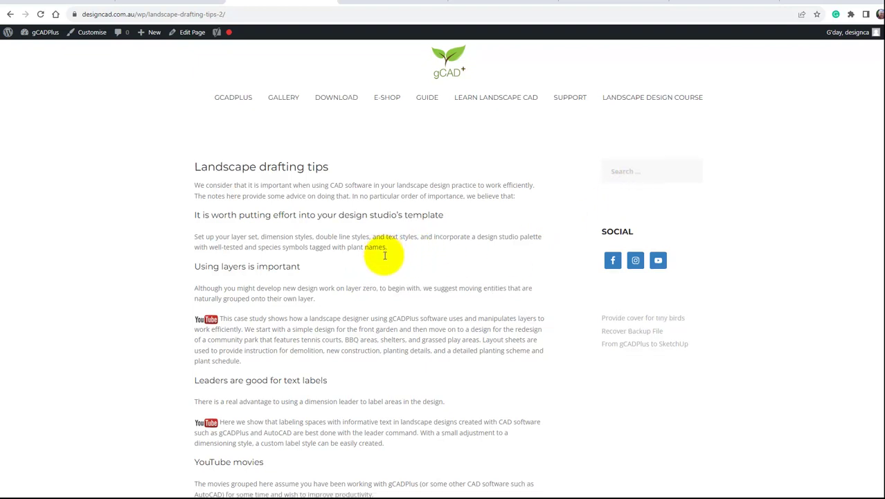
{"action": "scroll", "coordinate": [386, 259], "scroll_direction": "down", "scroll_amount": 1}
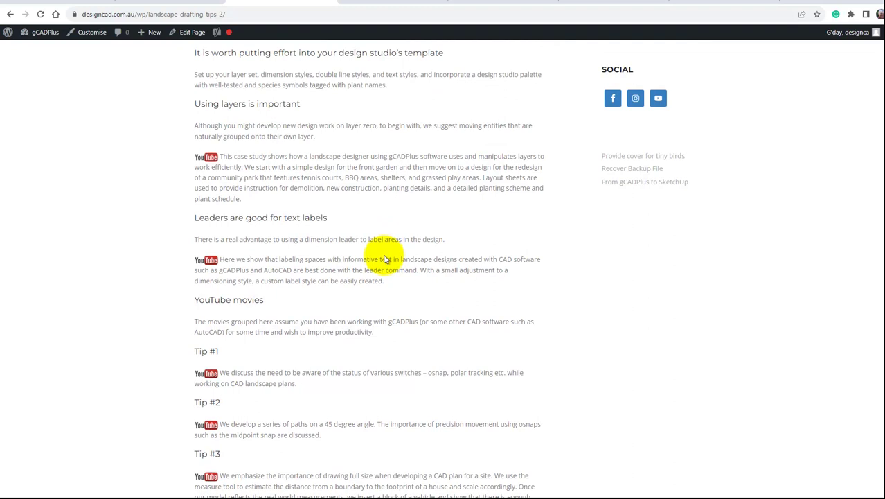
{"action": "scroll", "coordinate": [382, 257], "scroll_direction": "down", "scroll_amount": 2}
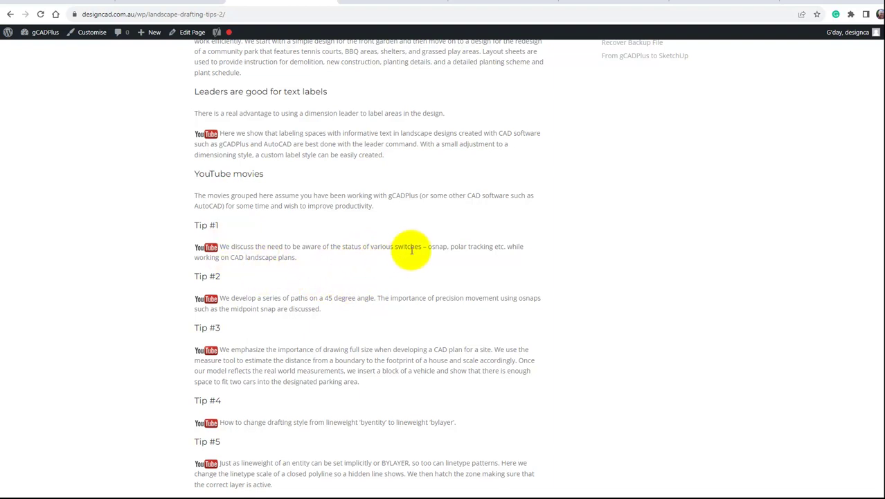
{"action": "scroll", "coordinate": [389, 266], "scroll_direction": "down", "scroll_amount": 1}
{"action": "scroll", "coordinate": [389, 266], "scroll_direction": "down", "scroll_amount": 1}
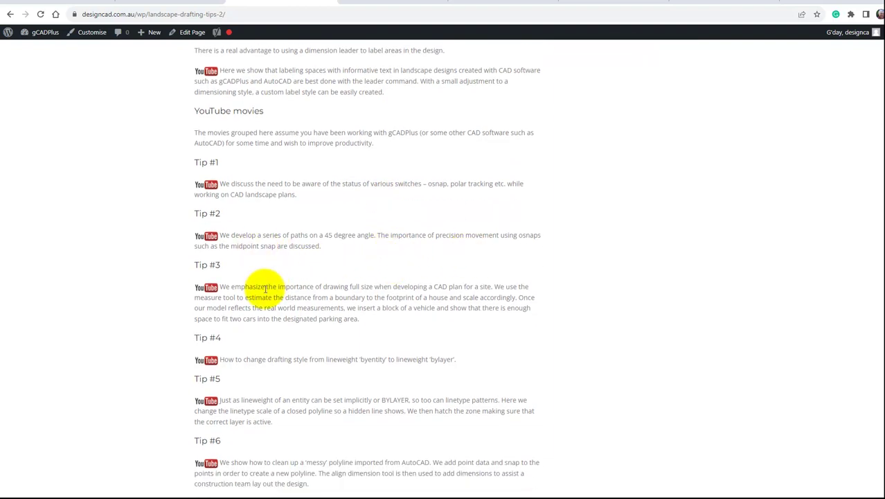
{"action": "scroll", "coordinate": [361, 355], "scroll_direction": "down", "scroll_amount": 4}
{"action": "scroll", "coordinate": [360, 355], "scroll_direction": "down", "scroll_amount": 7}
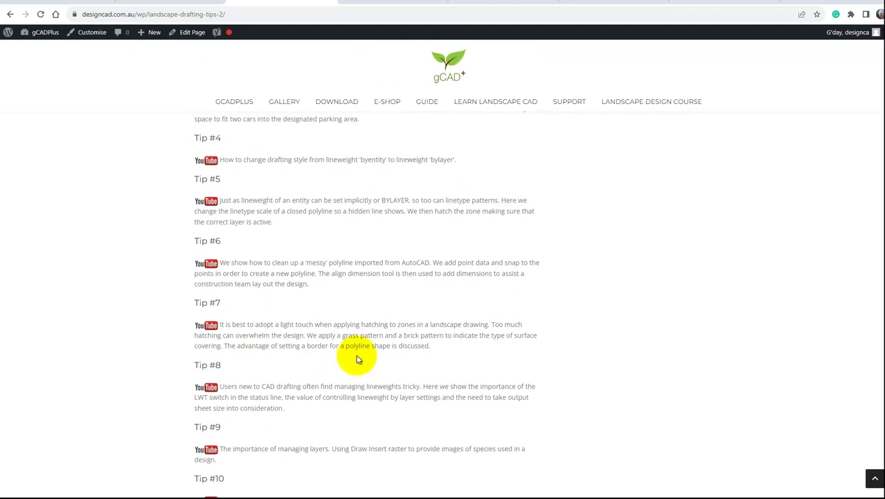
{"action": "scroll", "coordinate": [353, 354], "scroll_direction": "down", "scroll_amount": 1}
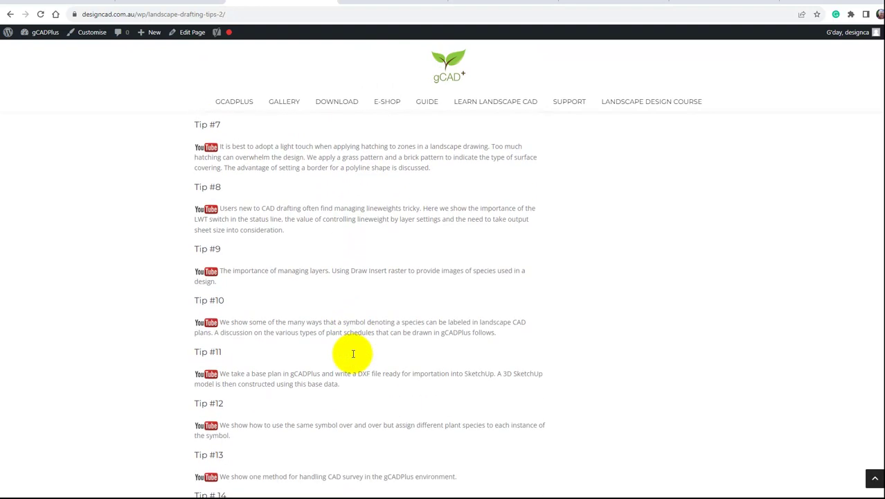